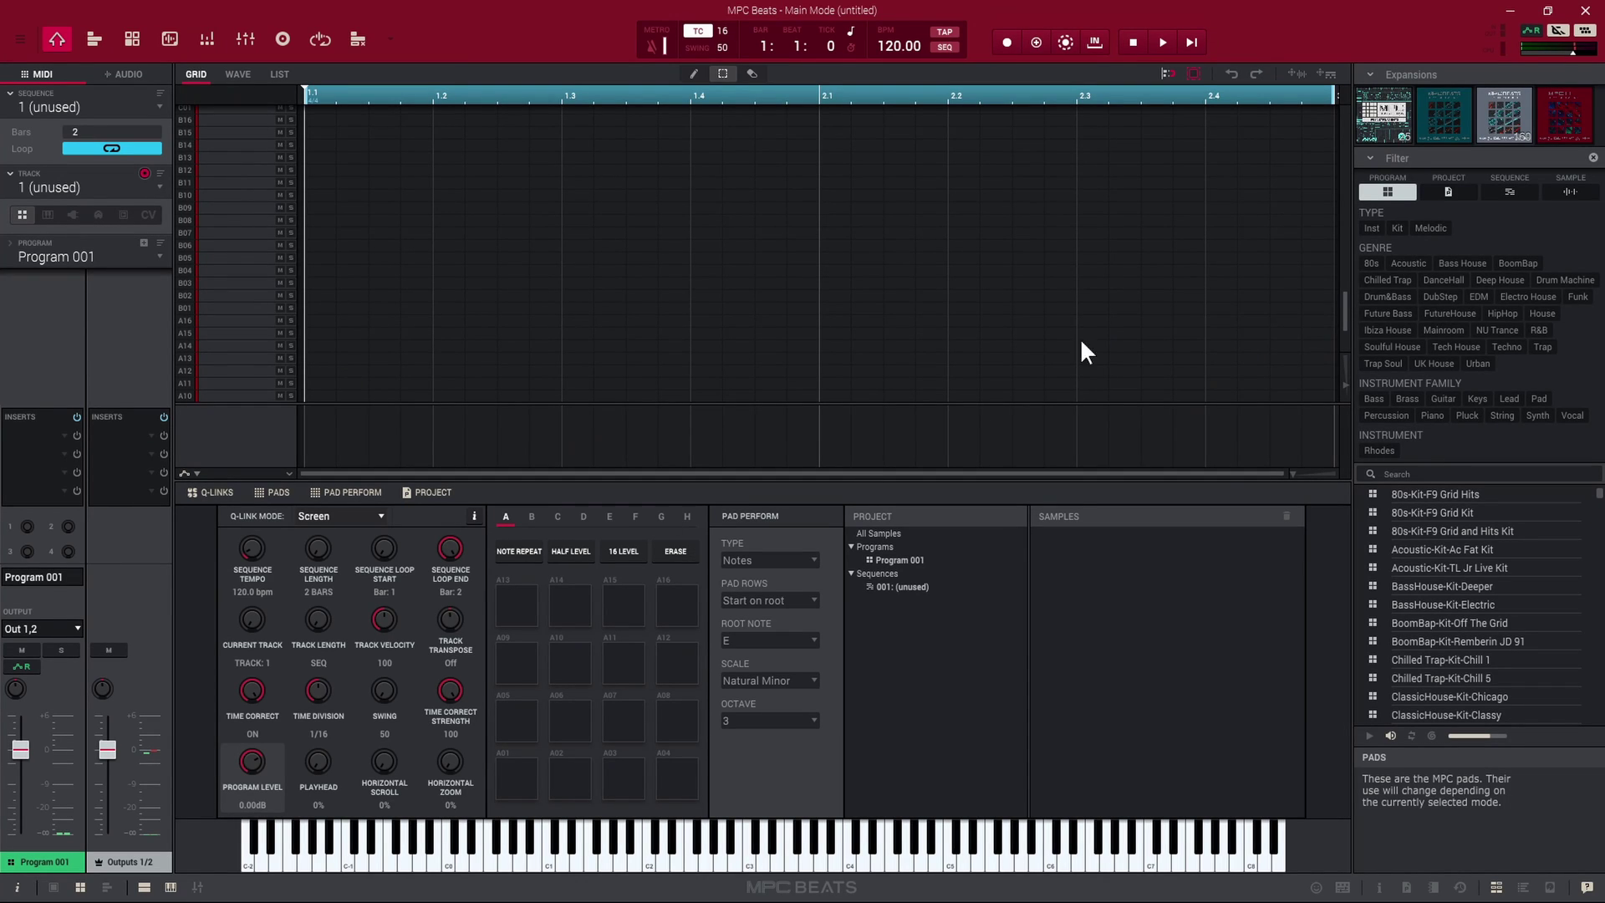
Filter the browser by three different expansions in turn, then clear the expansion filter.
{"action": "left_click", "coordinate": [1401, 113]}
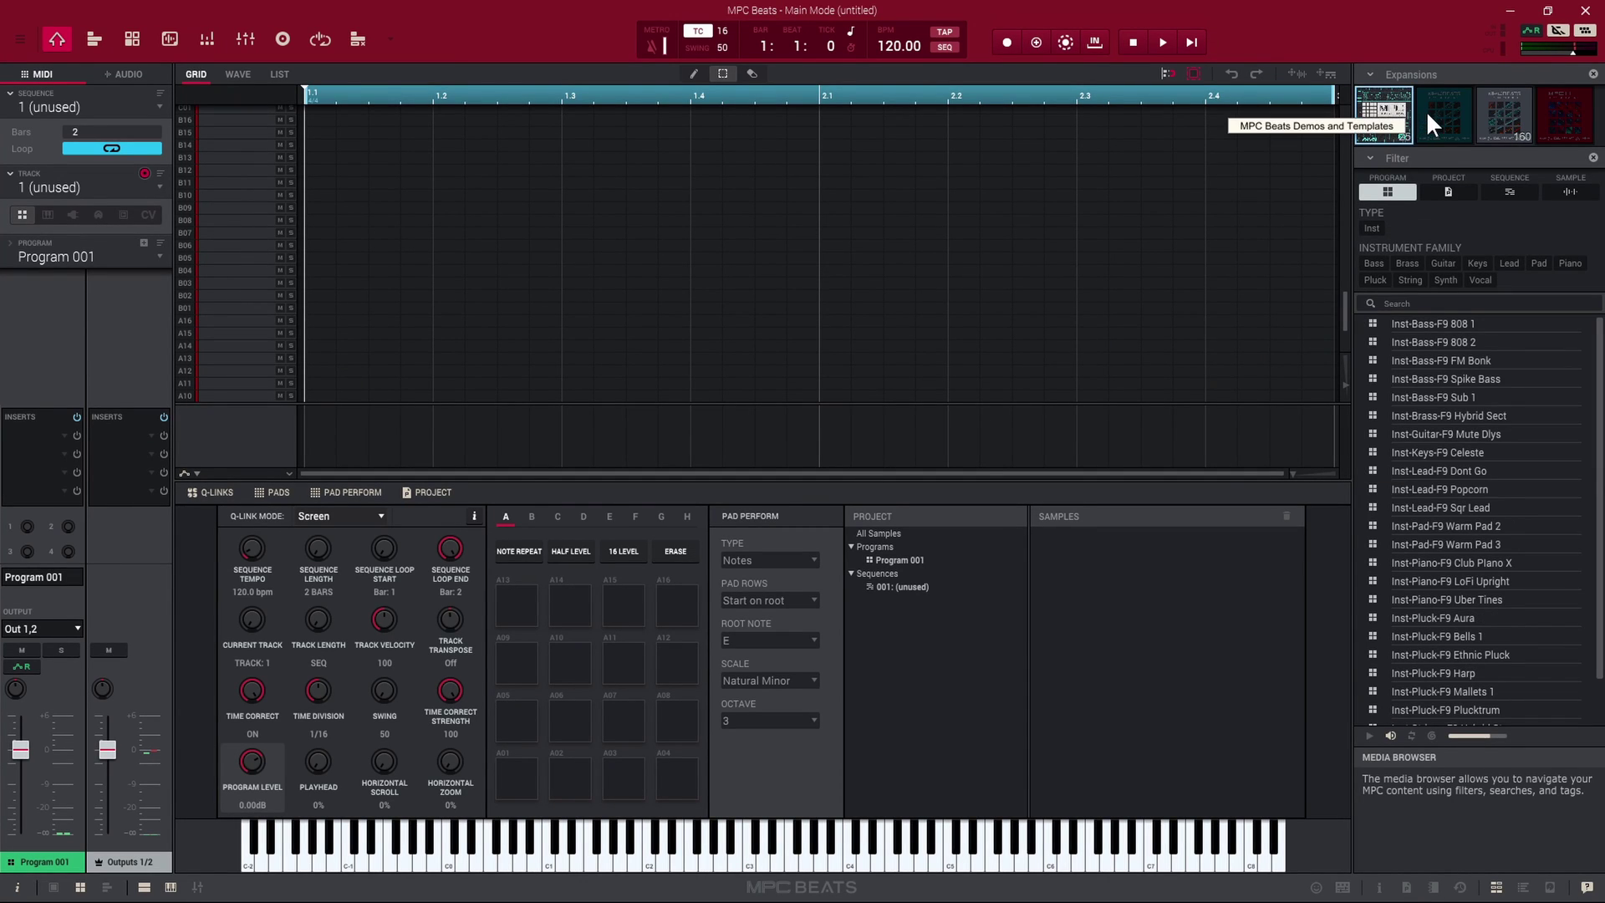
{"action": "left_click", "coordinate": [1426, 111]}
{"action": "left_click", "coordinate": [1371, 102]}
{"action": "left_click", "coordinate": [1496, 97]}
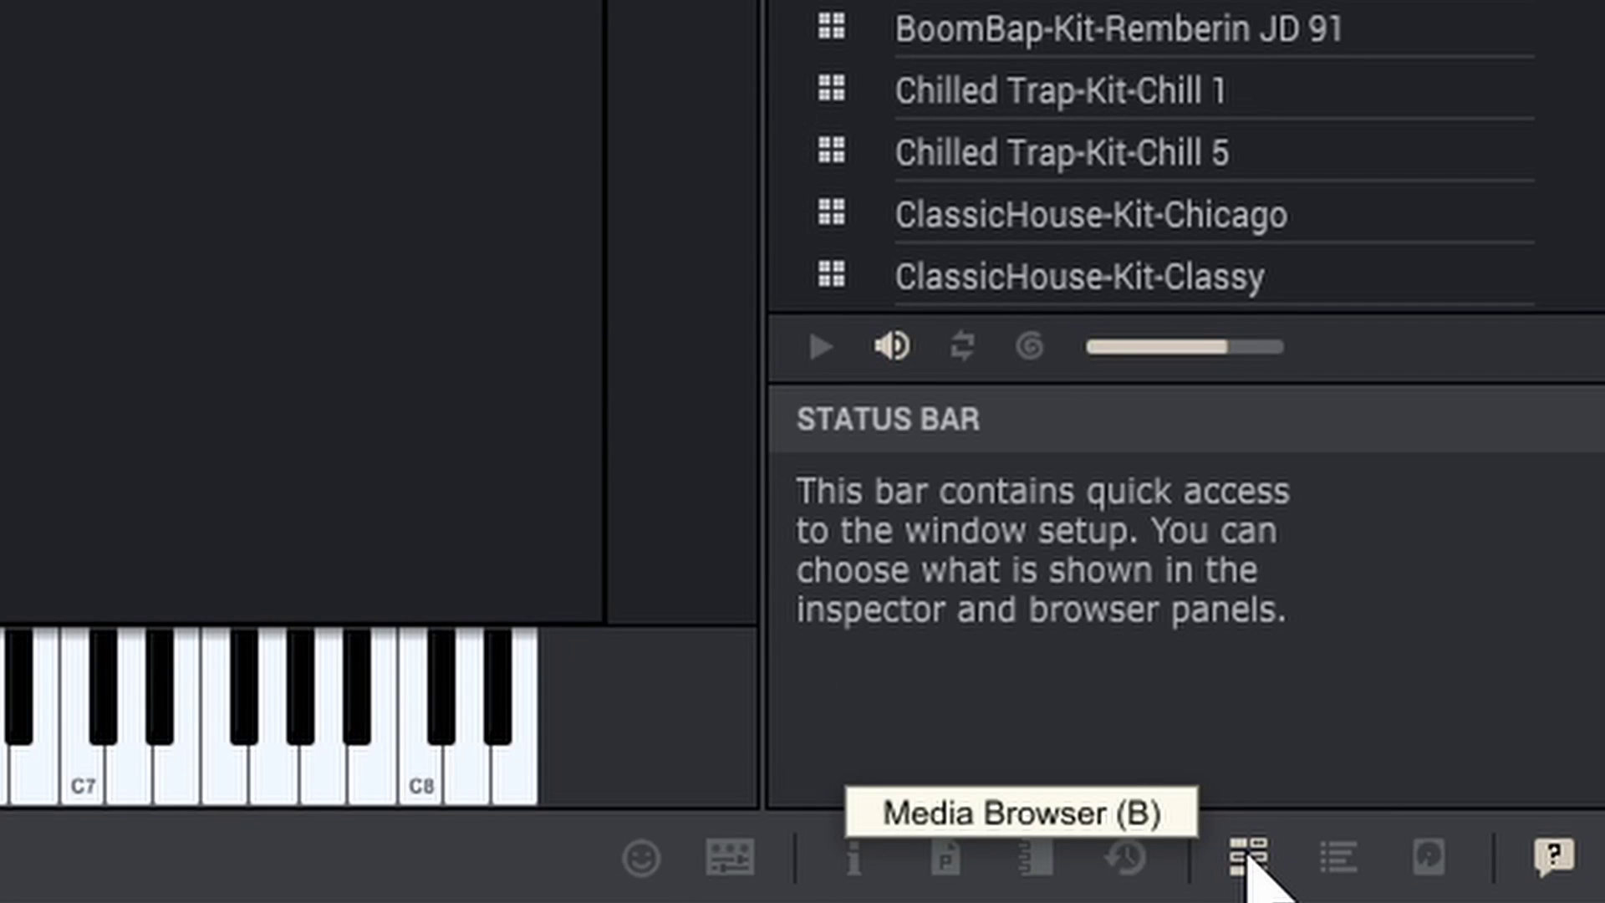
Try the browser panels and SAMPLE filter, ending on the Expansion Browser listing four expansions.
{"action": "left_click", "coordinate": [1338, 859]}
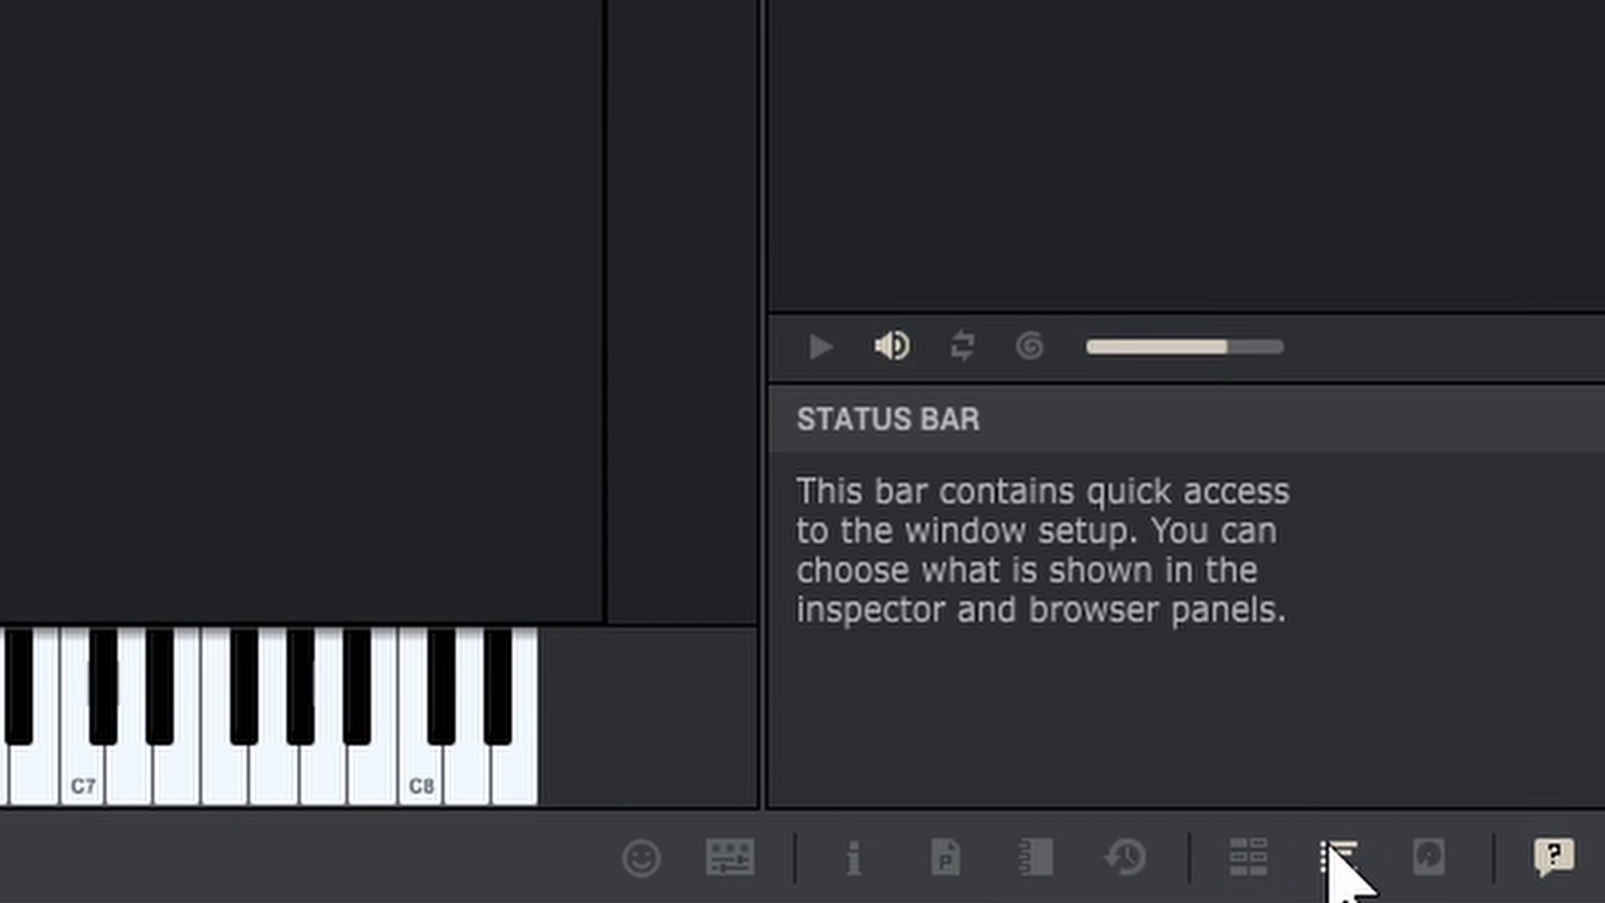
{"action": "left_click", "coordinate": [1429, 861]}
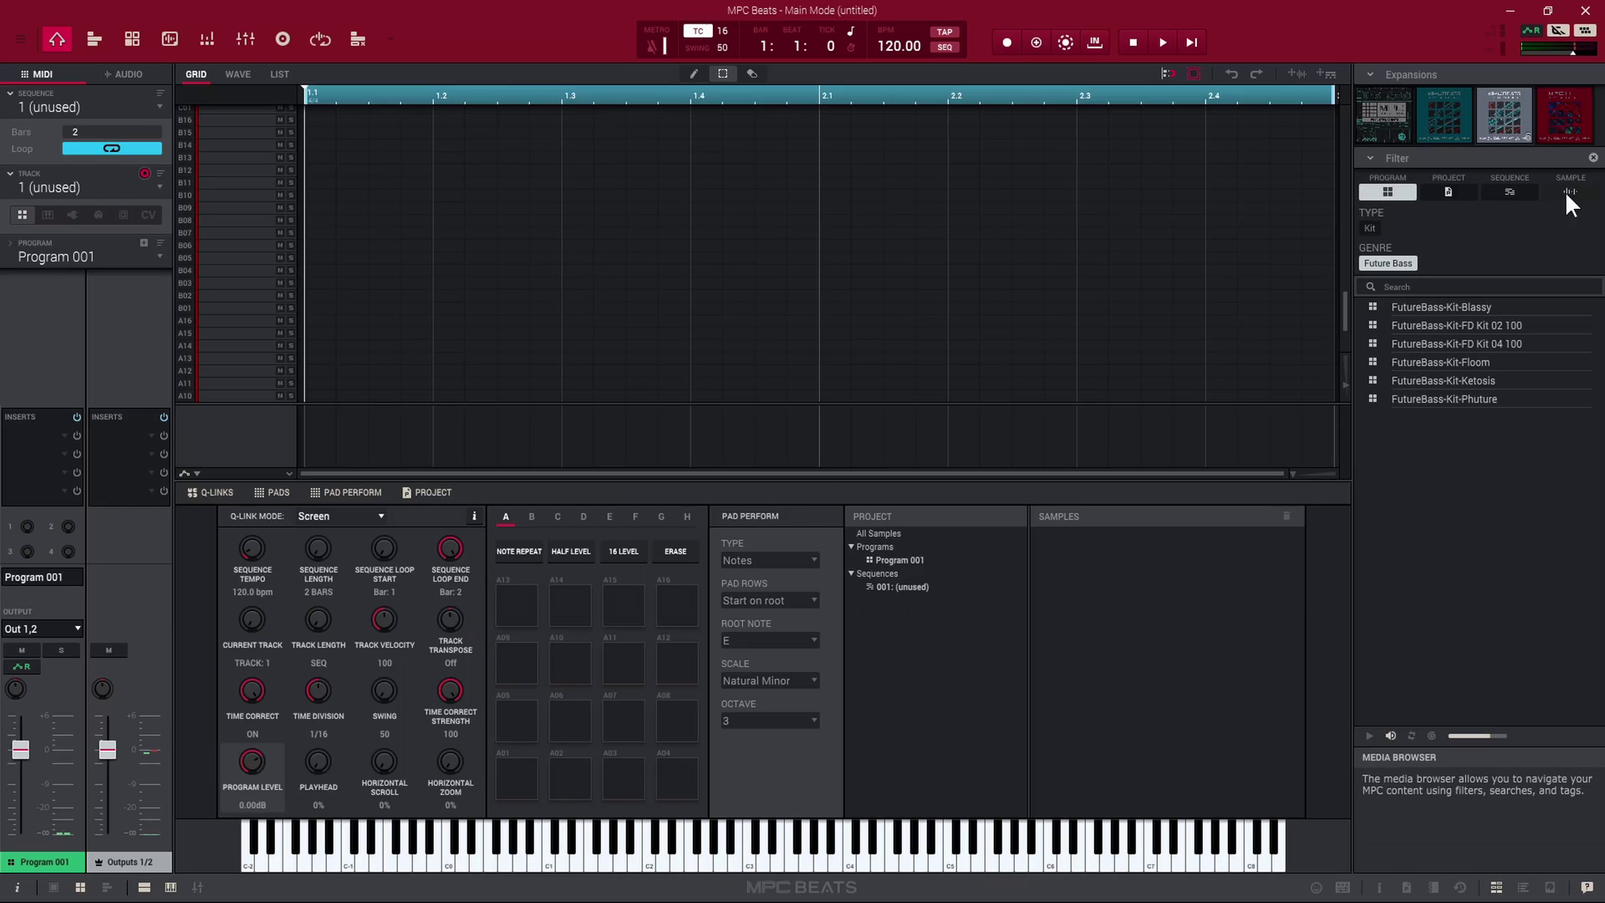
{"action": "left_click", "coordinate": [1572, 192]}
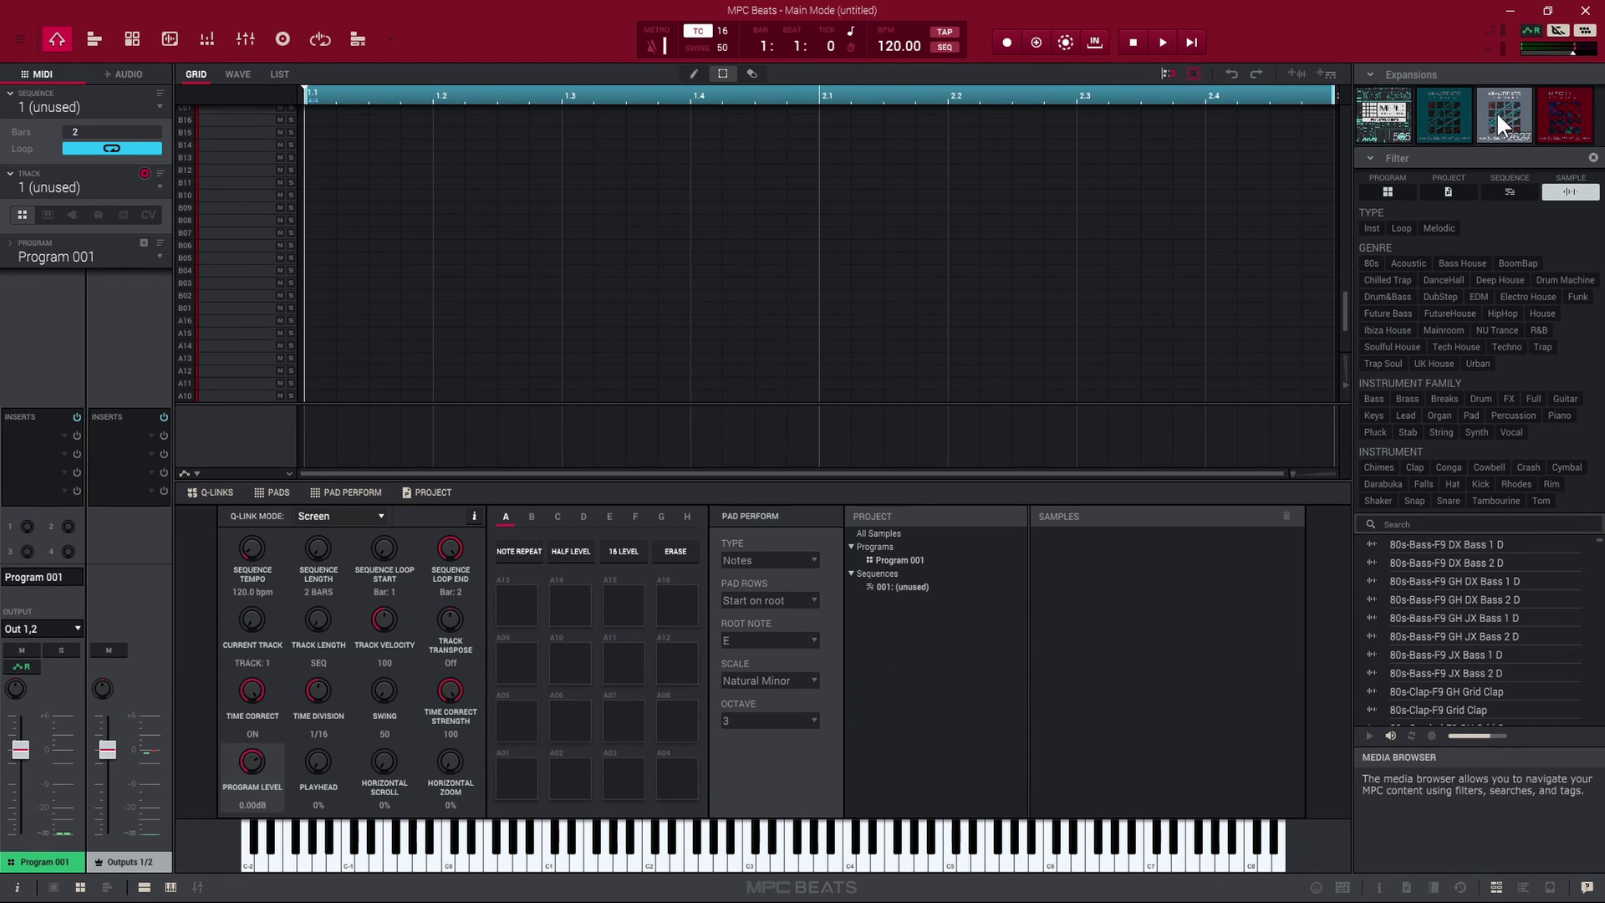
{"action": "left_click", "coordinate": [1523, 887]}
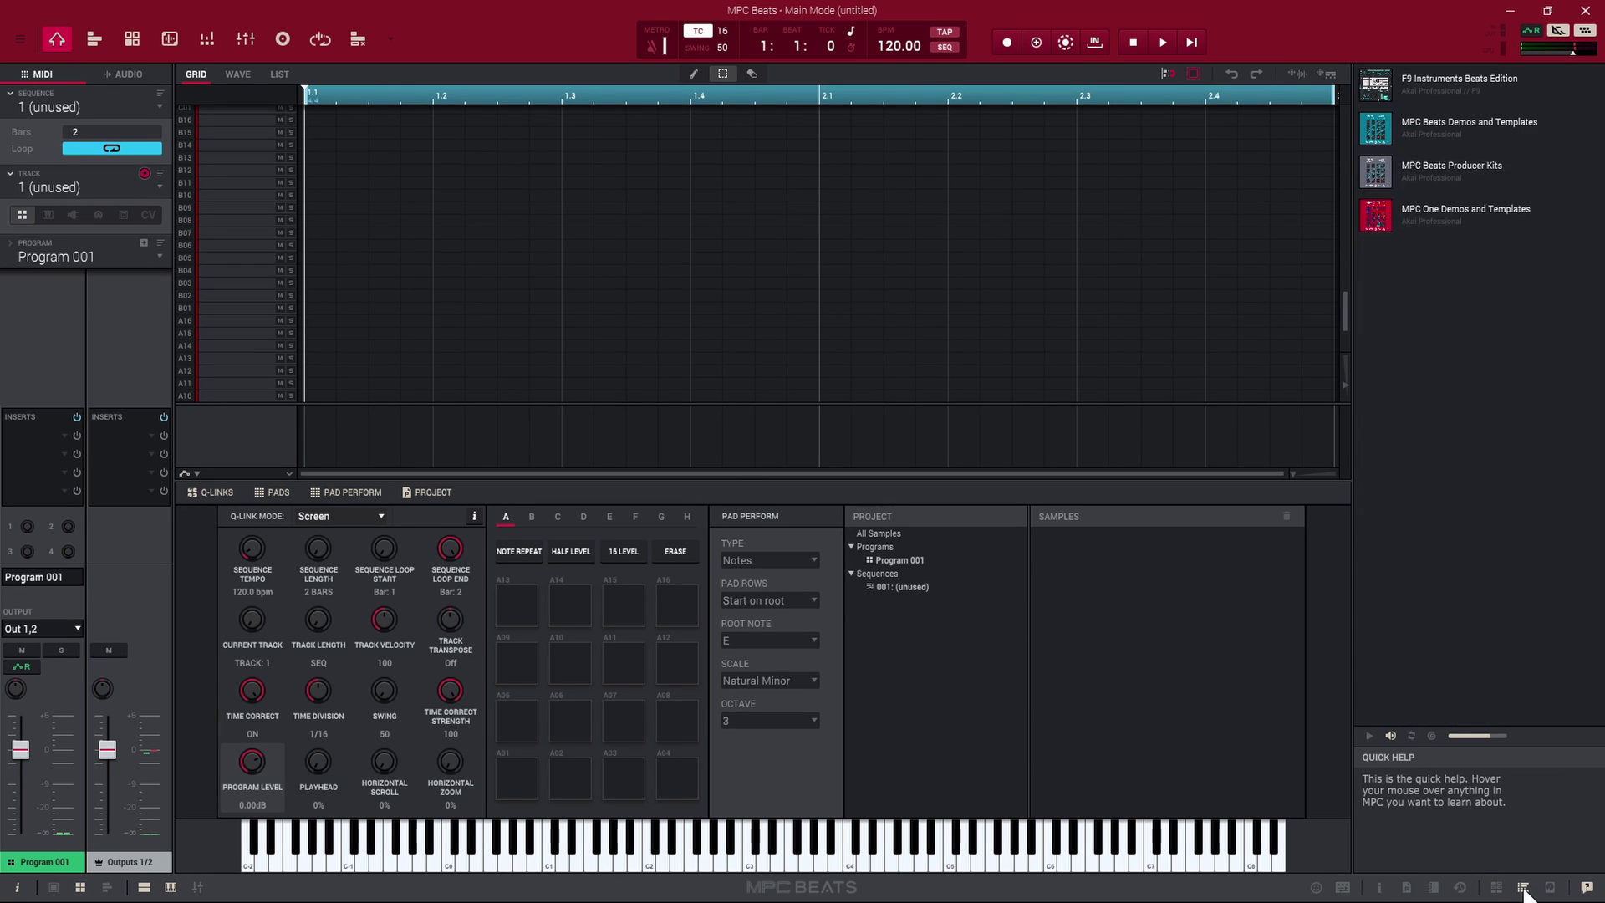
Expand F9 Instruments Beats Edition down to its Bass samples, then collapse the Samples folder.
{"action": "left_click", "coordinate": [1423, 124]}
{"action": "left_click", "coordinate": [1459, 80]}
{"action": "left_click", "coordinate": [1365, 355]}
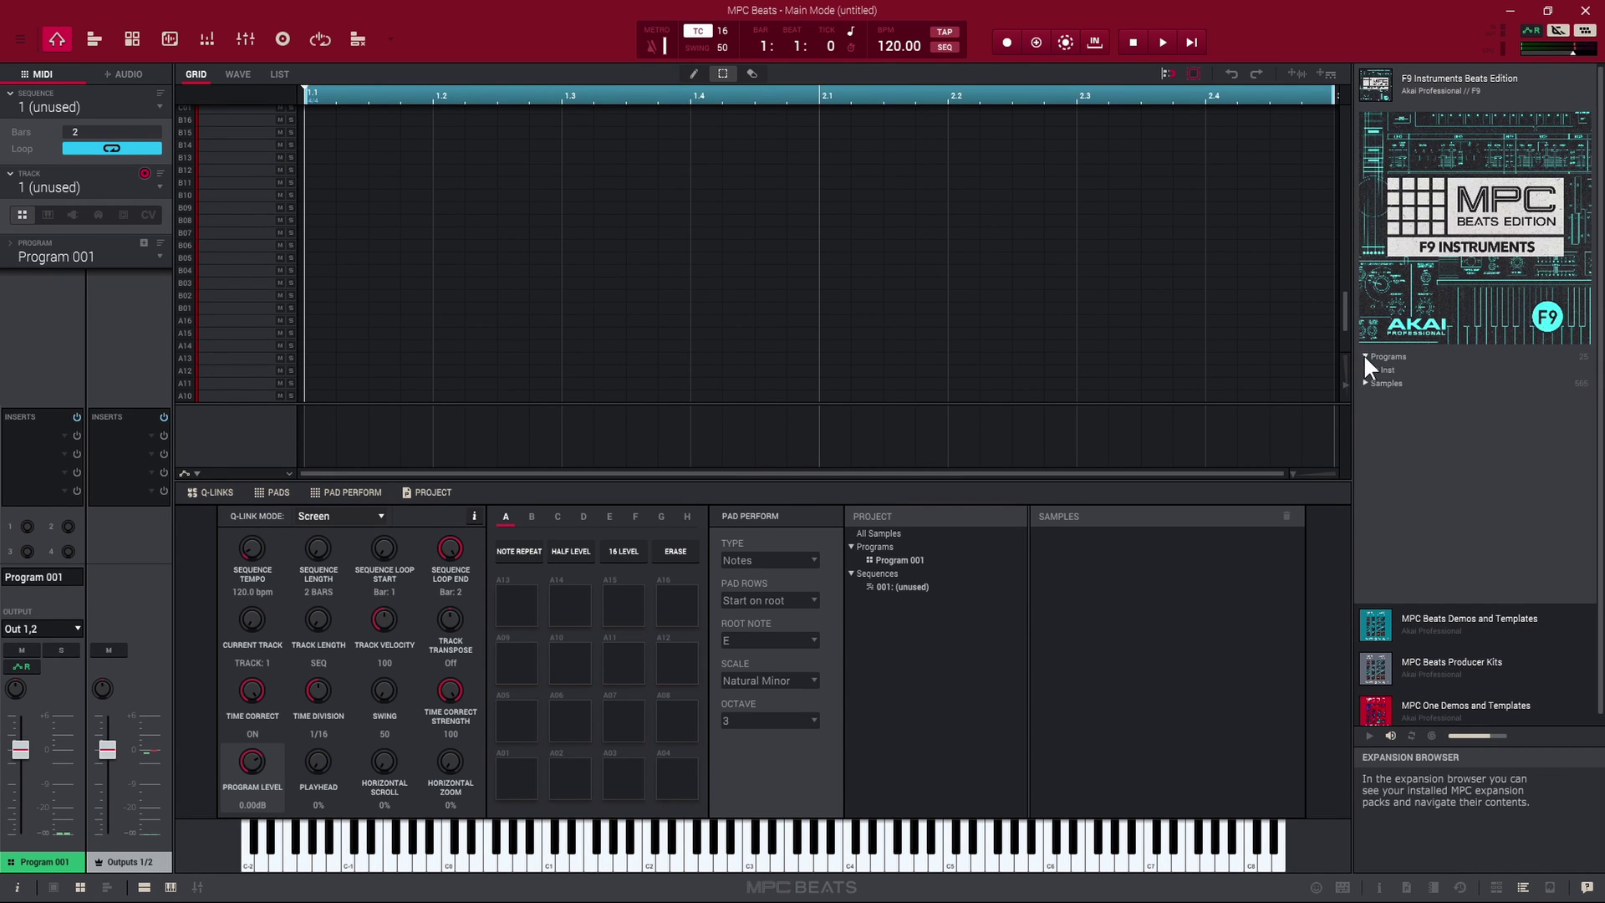
{"action": "left_click", "coordinate": [1376, 397]}
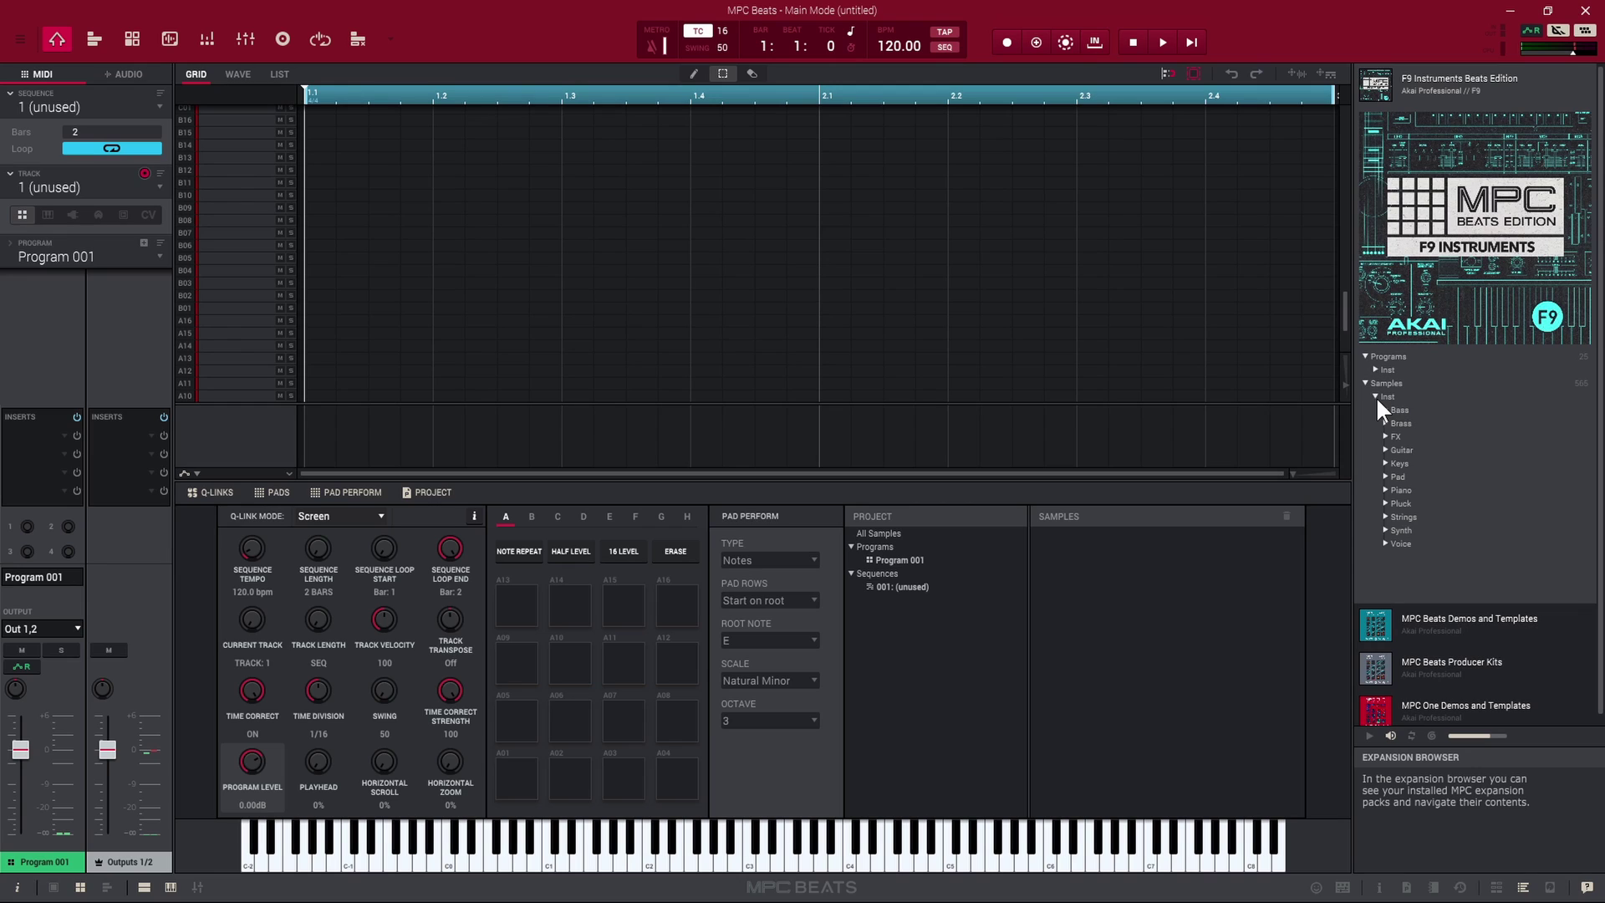
{"action": "left_click", "coordinate": [1399, 409]}
{"action": "scroll", "coordinate": [1439, 471], "scroll_direction": "down", "scroll_amount": 5}
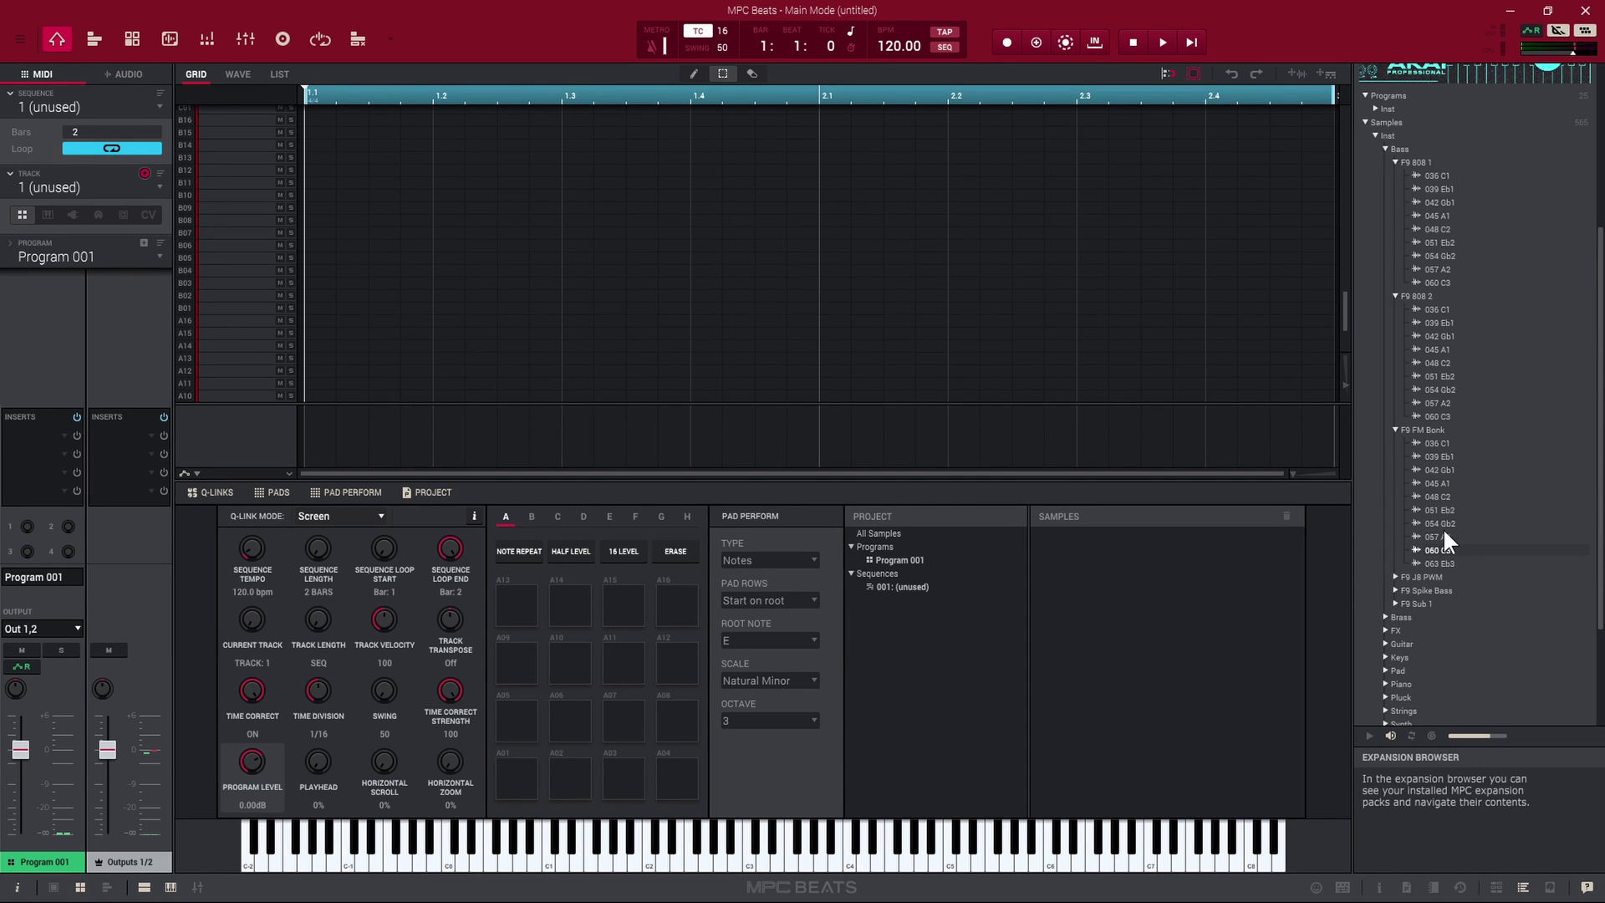
{"action": "scroll", "coordinate": [1379, 244], "scroll_direction": "up", "scroll_amount": 3}
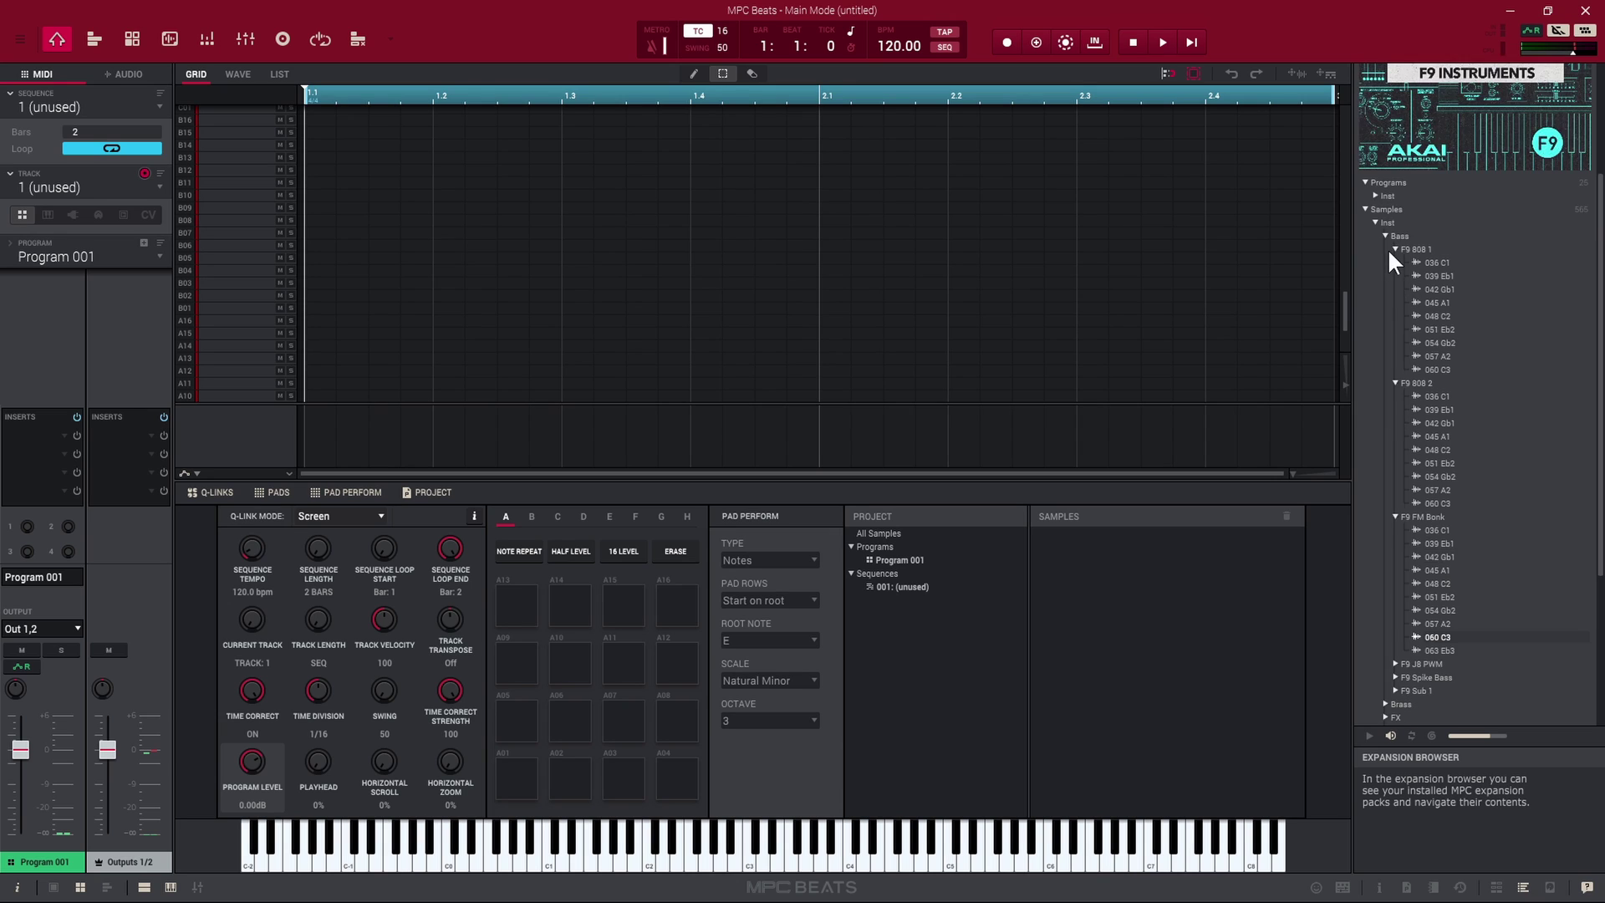
{"action": "left_click", "coordinate": [1366, 209]}
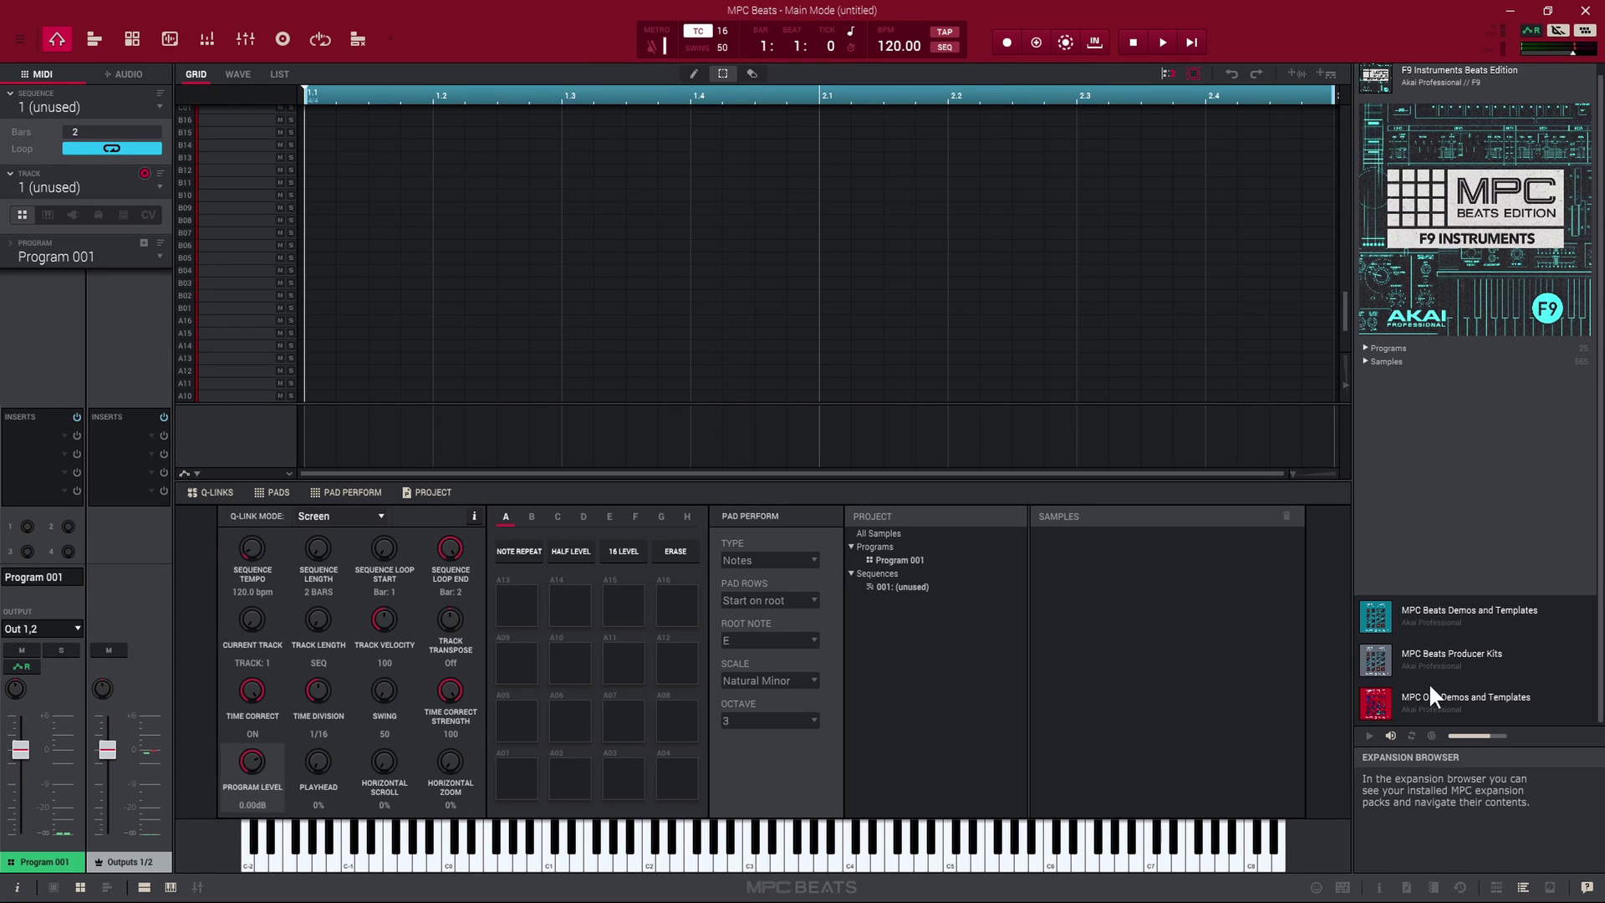
Expand MPC Beats Producer Kits > Samples > NUTrance, then show the file browser.
{"action": "left_click", "coordinate": [1456, 648]}
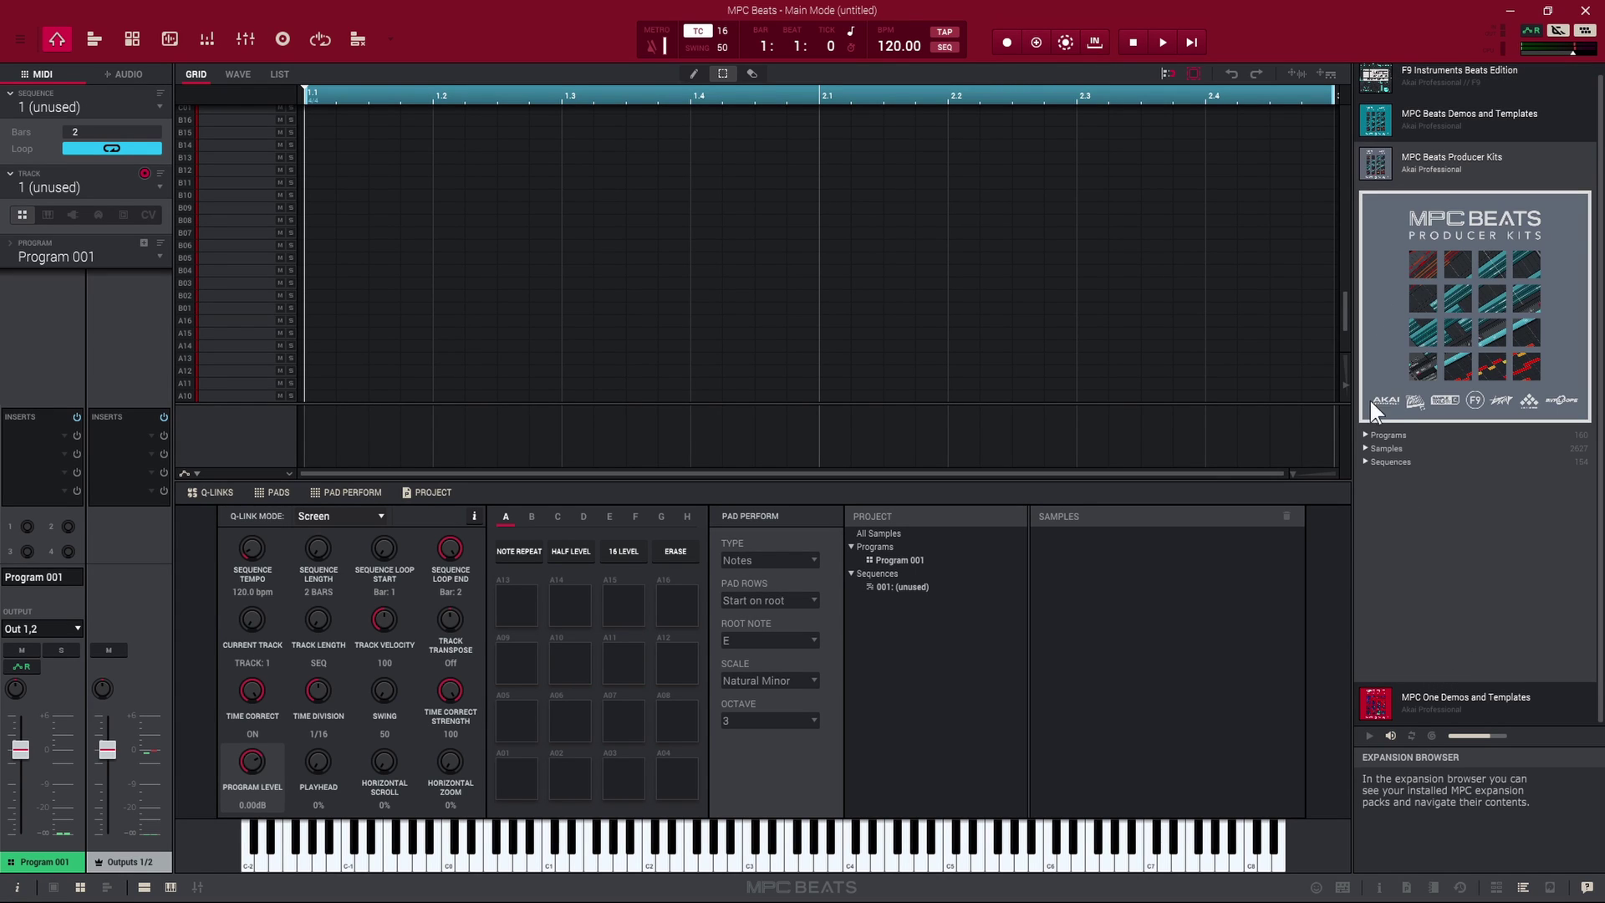
{"action": "left_click", "coordinate": [1366, 448]}
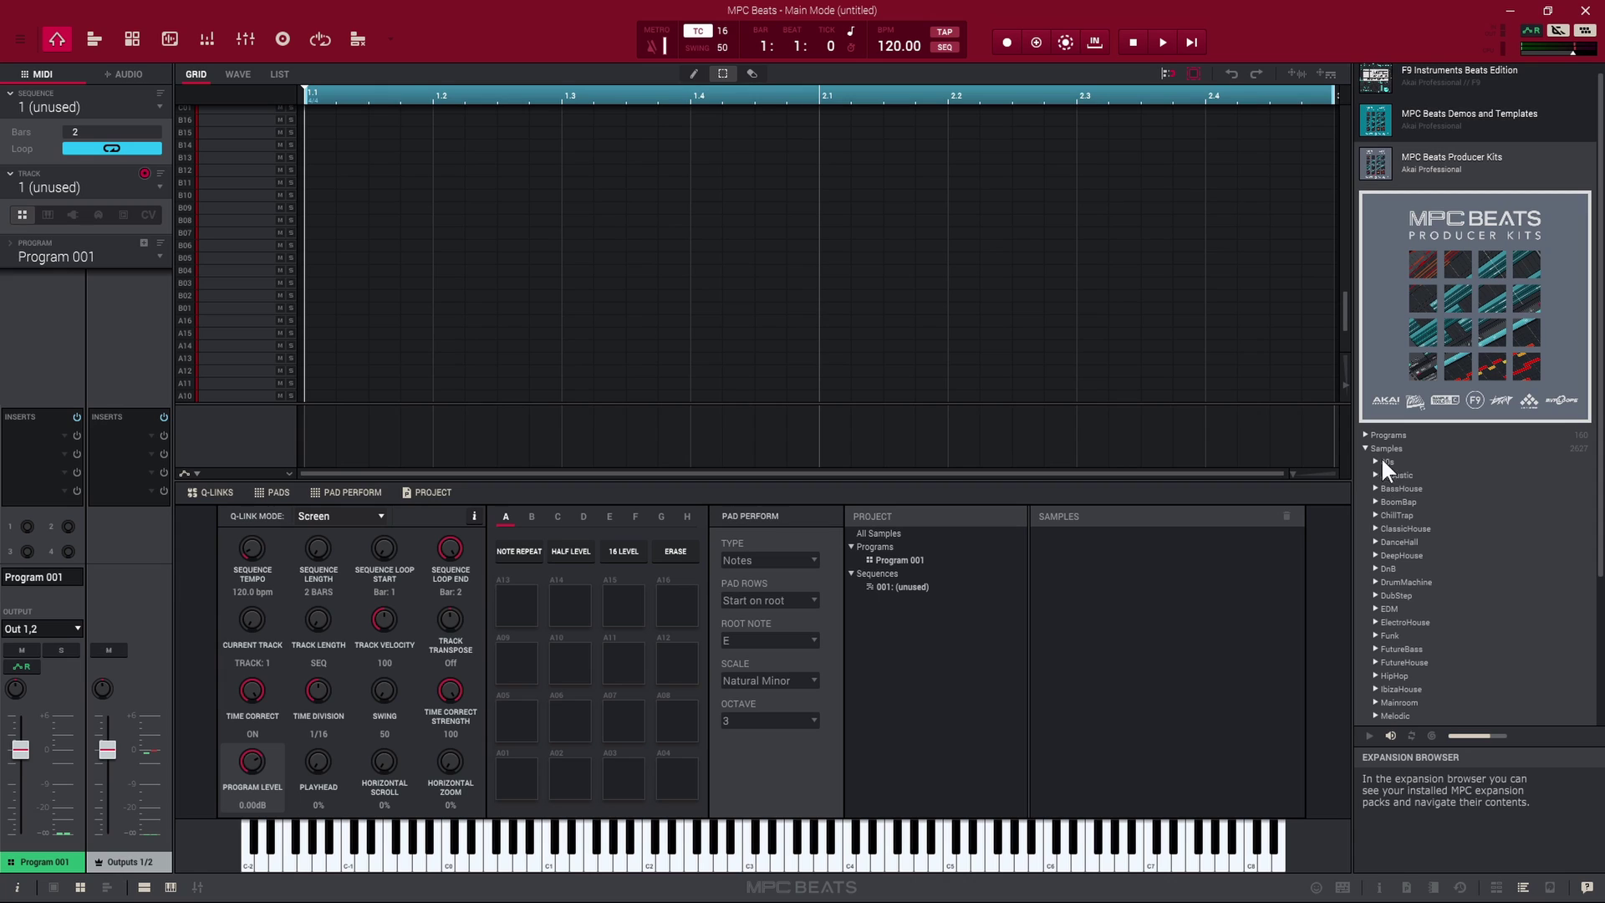
{"action": "scroll", "coordinate": [1433, 589], "scroll_direction": "down", "scroll_amount": 3}
{"action": "left_click", "coordinate": [1440, 580]}
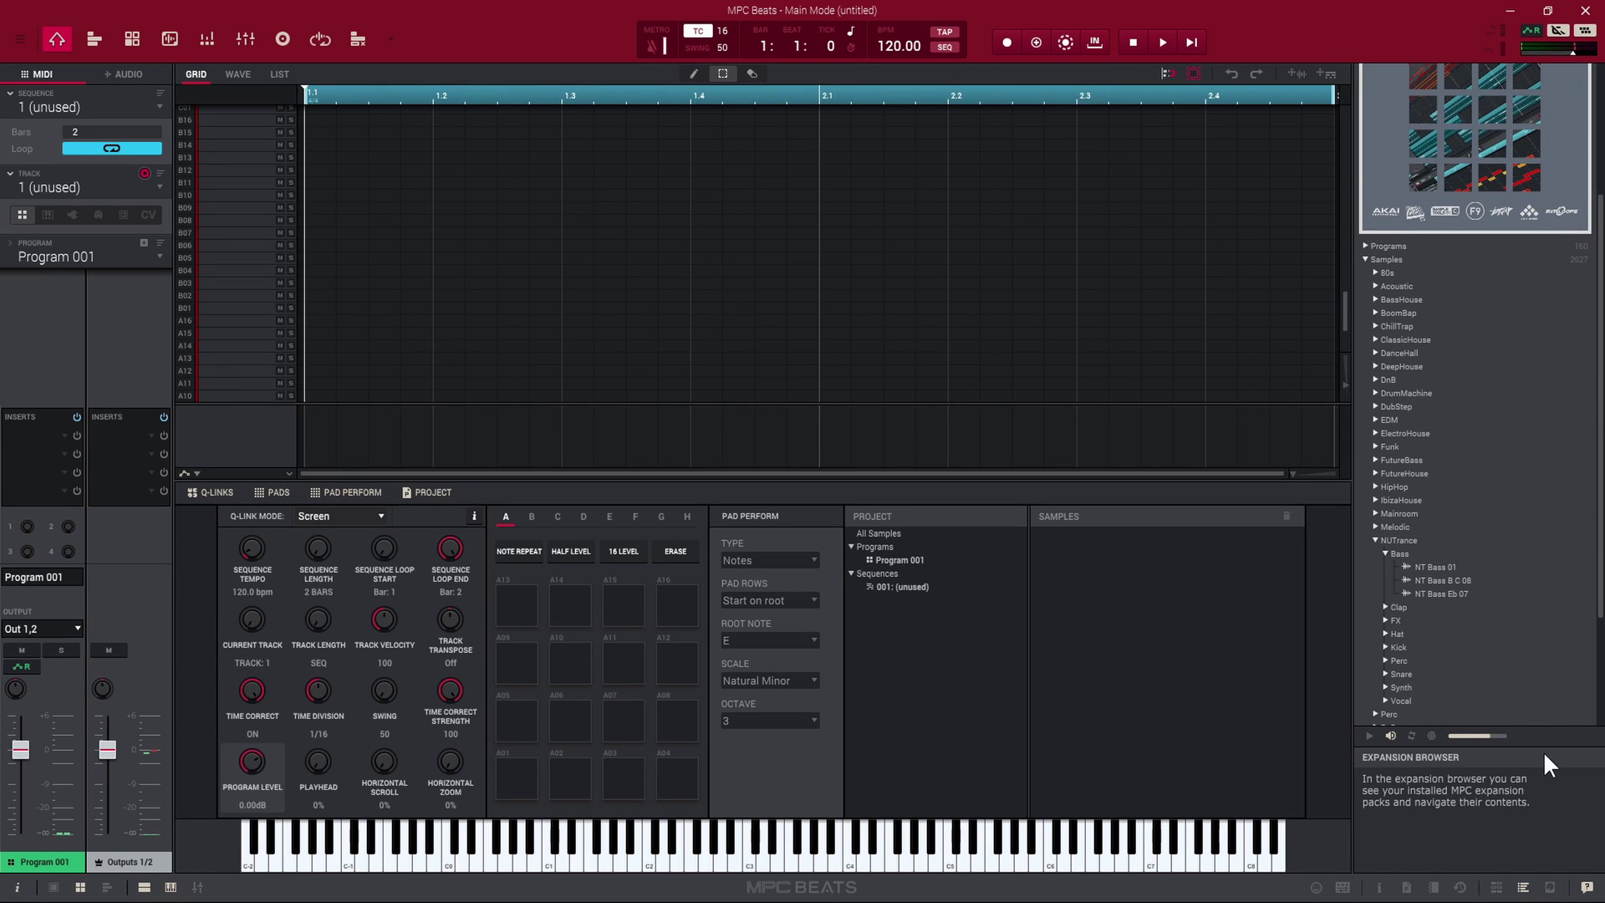
{"action": "left_click", "coordinate": [1551, 888]}
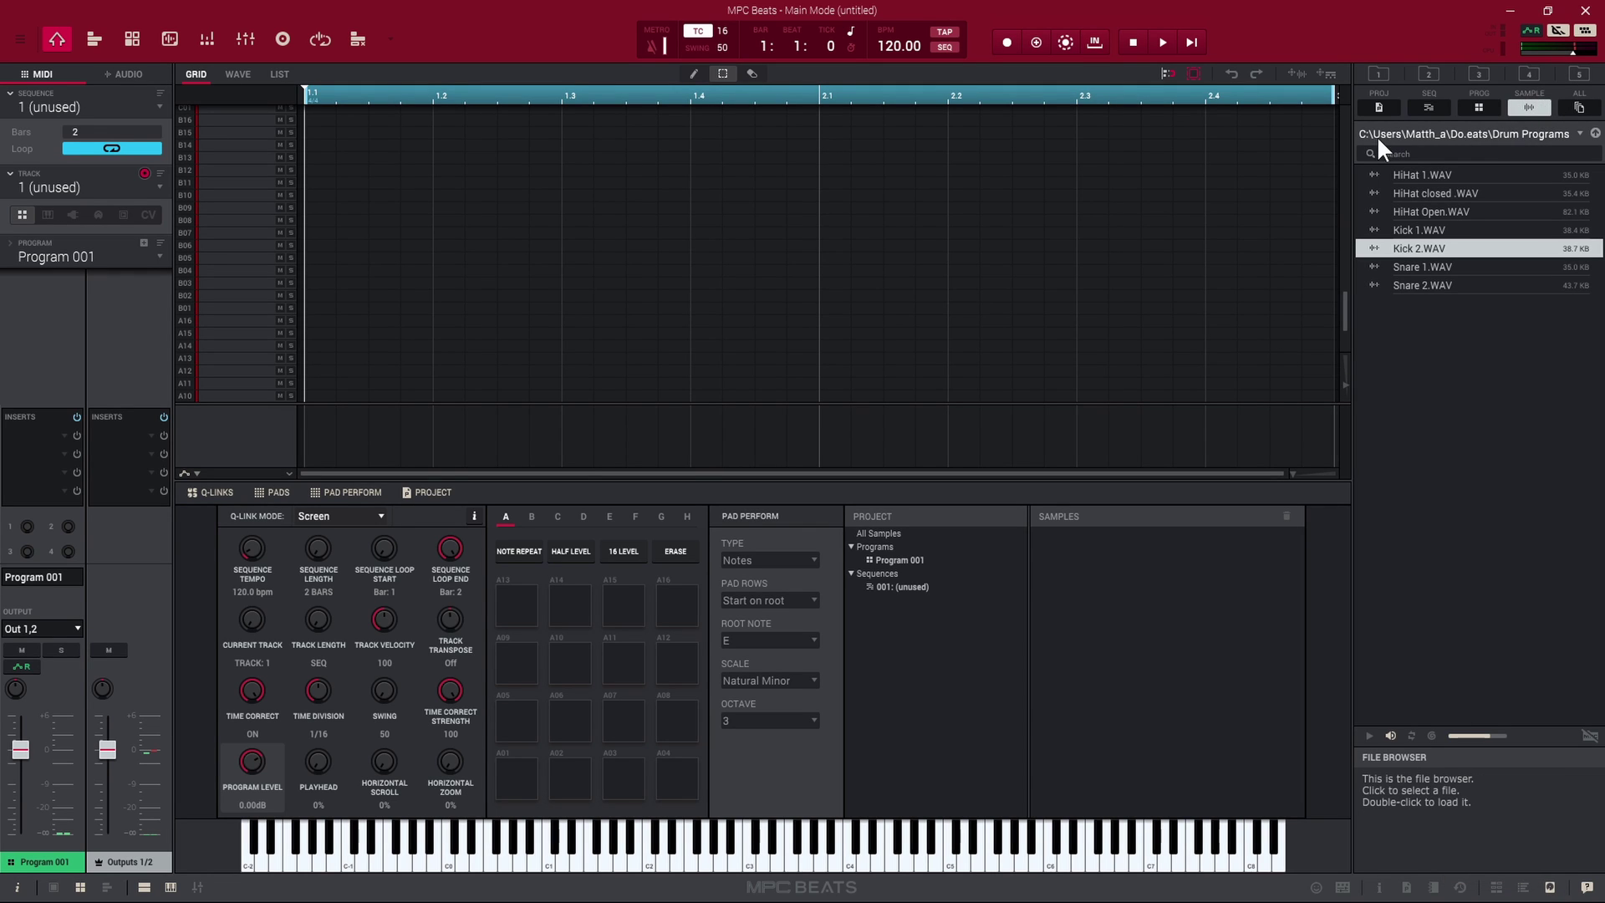
Point the file browser at the [MPC 002] drive from the locations dropdown.
{"action": "left_click", "coordinate": [1498, 134]}
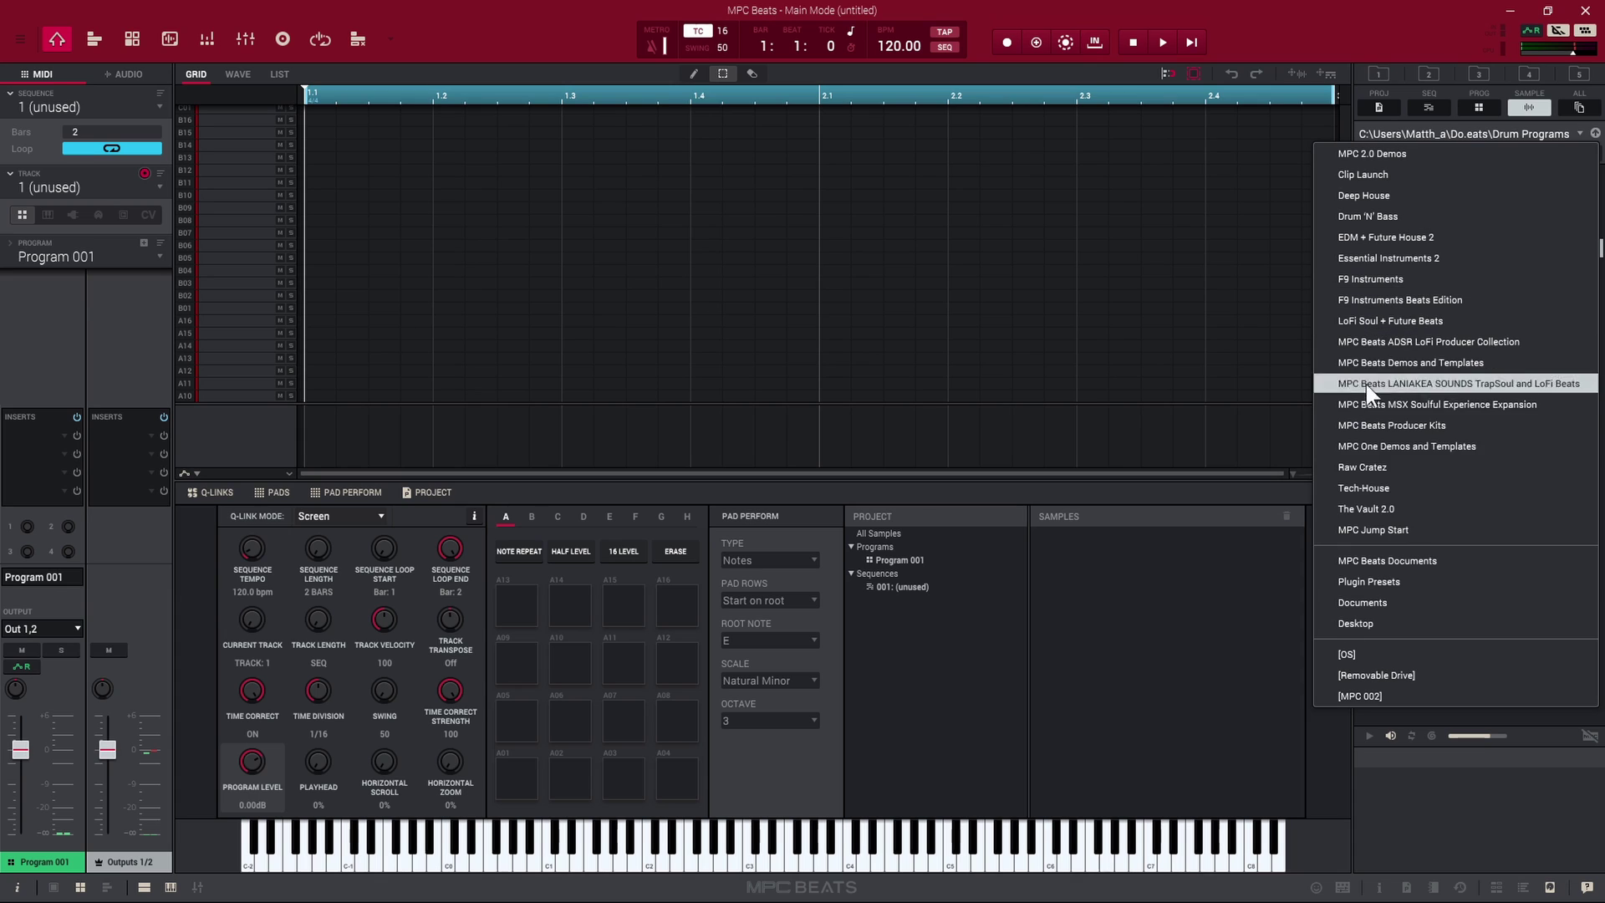
{"action": "left_click", "coordinate": [1378, 697]}
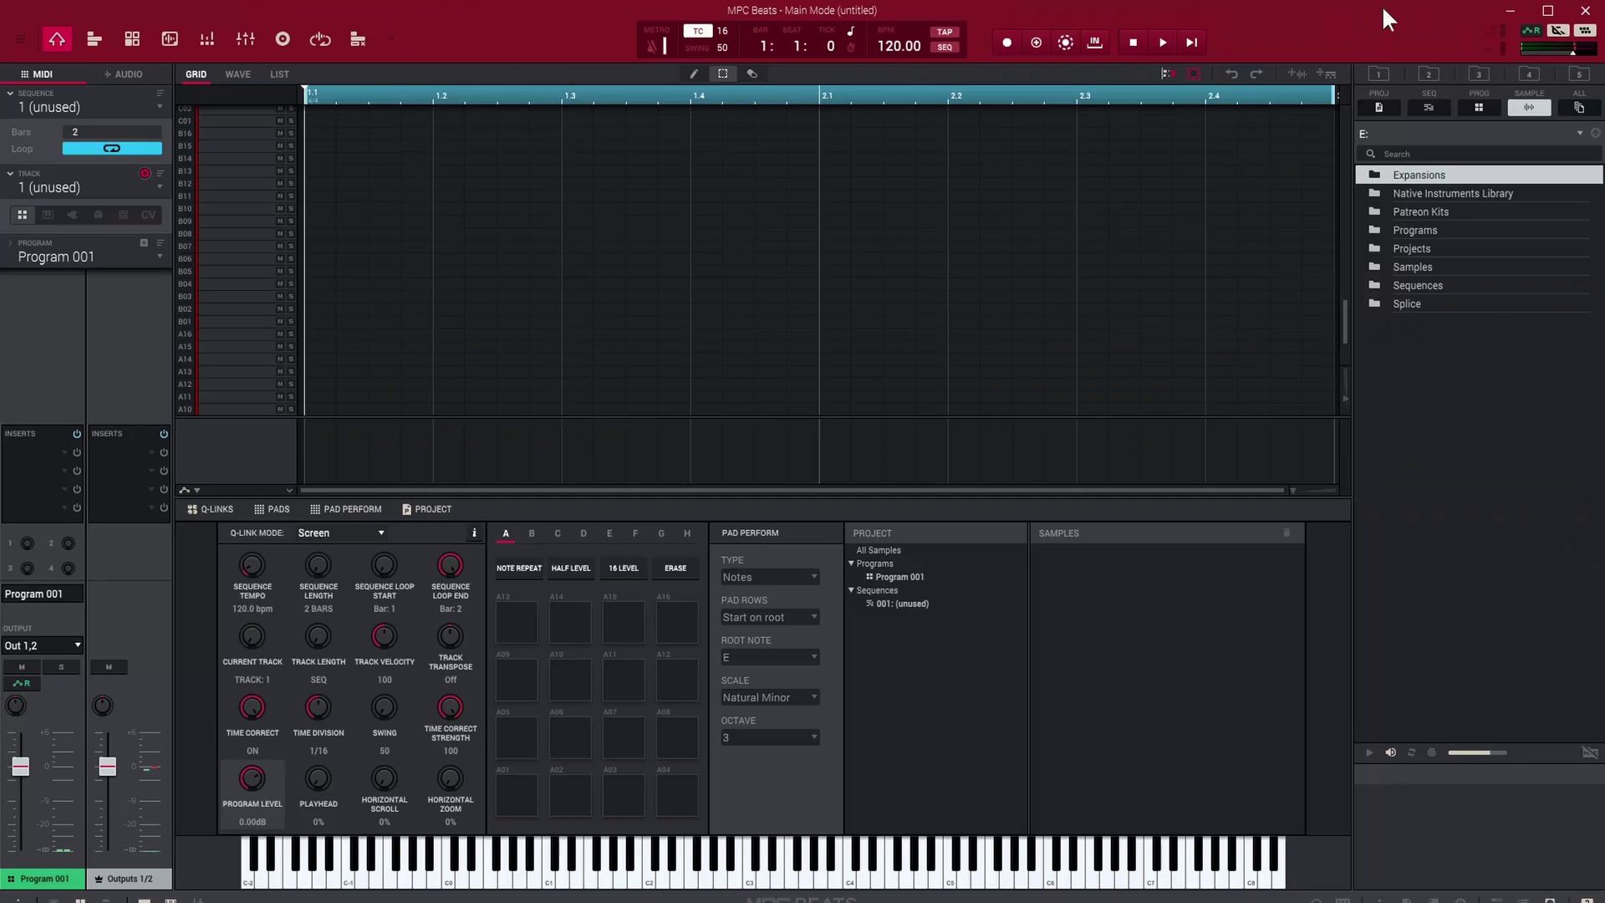
Restore the maximized MPC Beats window to a smaller size by dragging its title bar.
{"action": "left_click_drag", "start_coordinate": [1382, 5], "coordinate": [716, 118]}
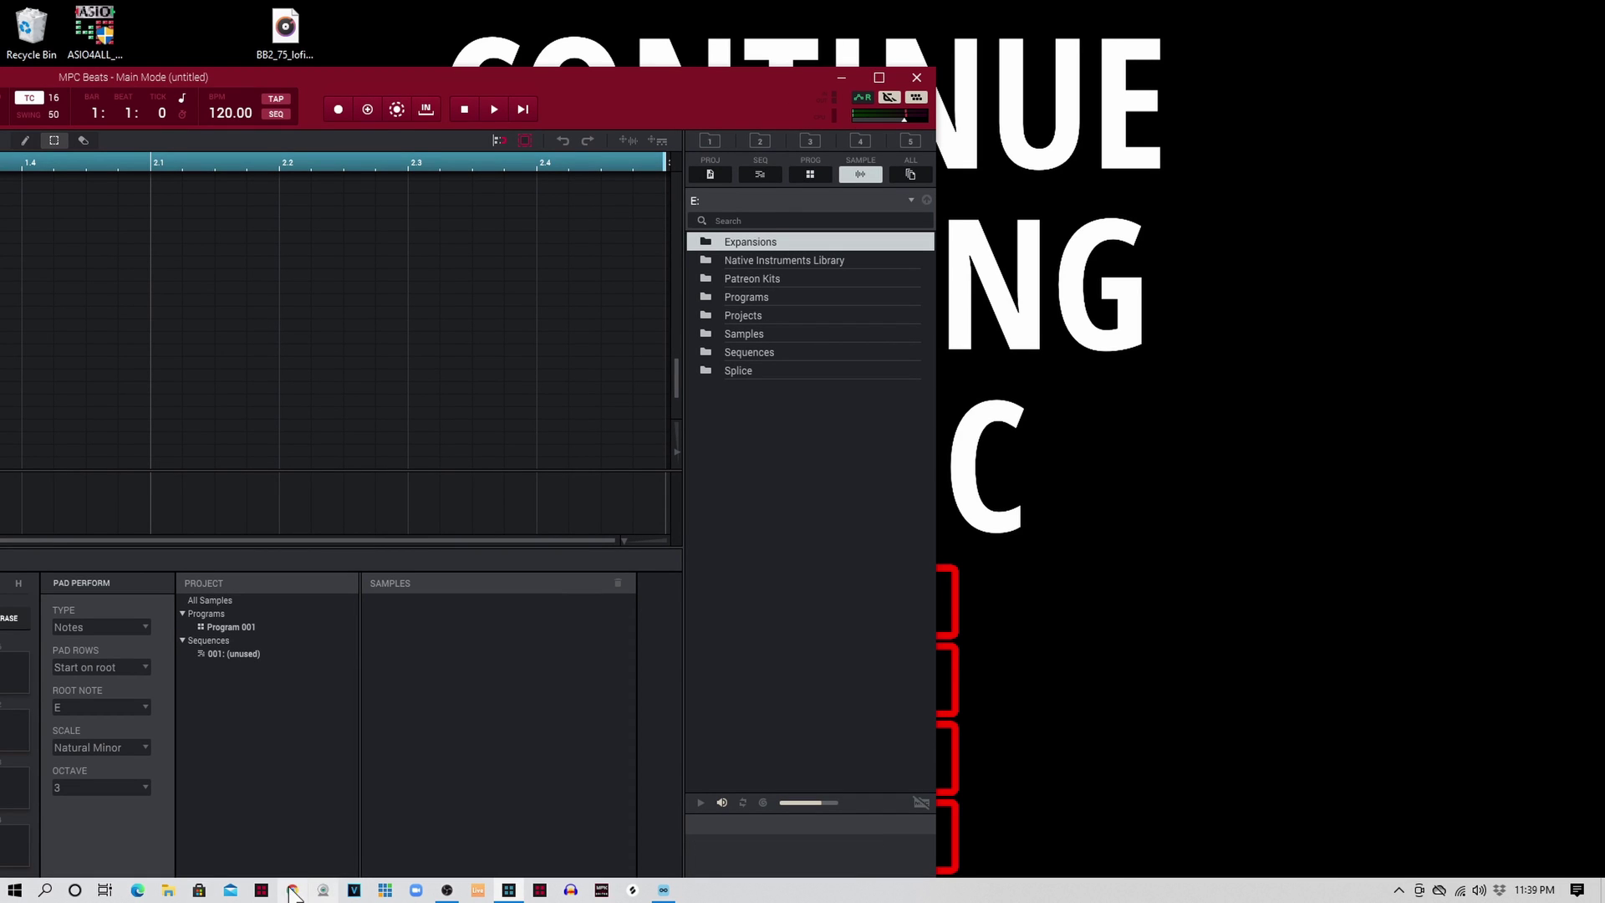
Open File Explorer snapped to the right half, with MPC Beats on the left.
{"action": "left_click", "coordinate": [174, 893]}
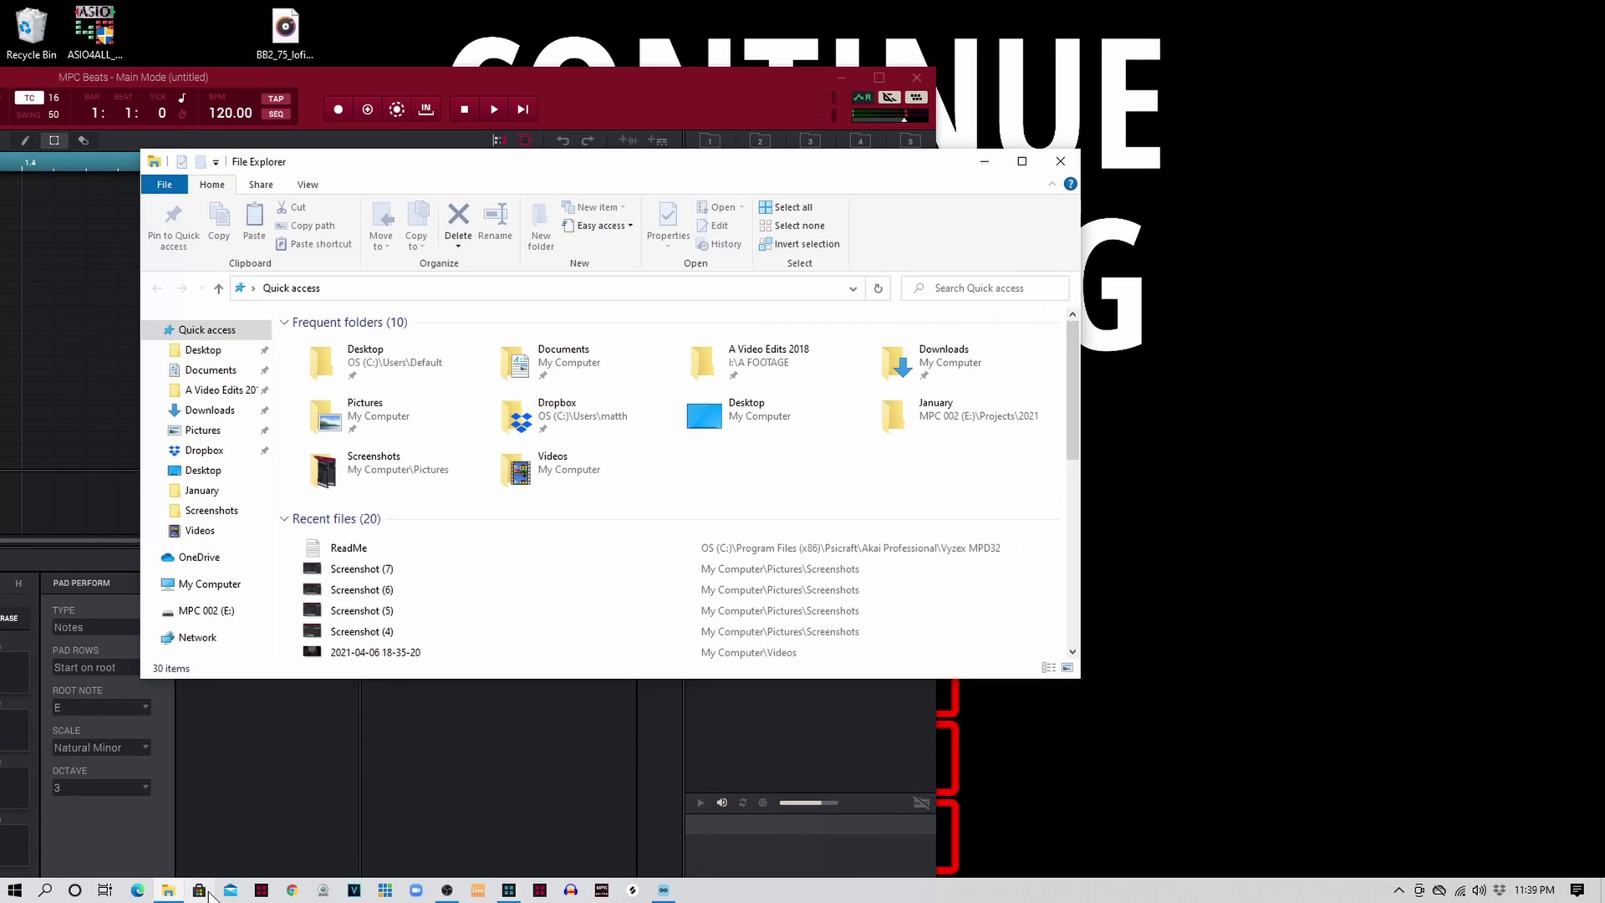
{"action": "left_click_drag", "start_coordinate": [850, 165], "coordinate": [1604, 175]}
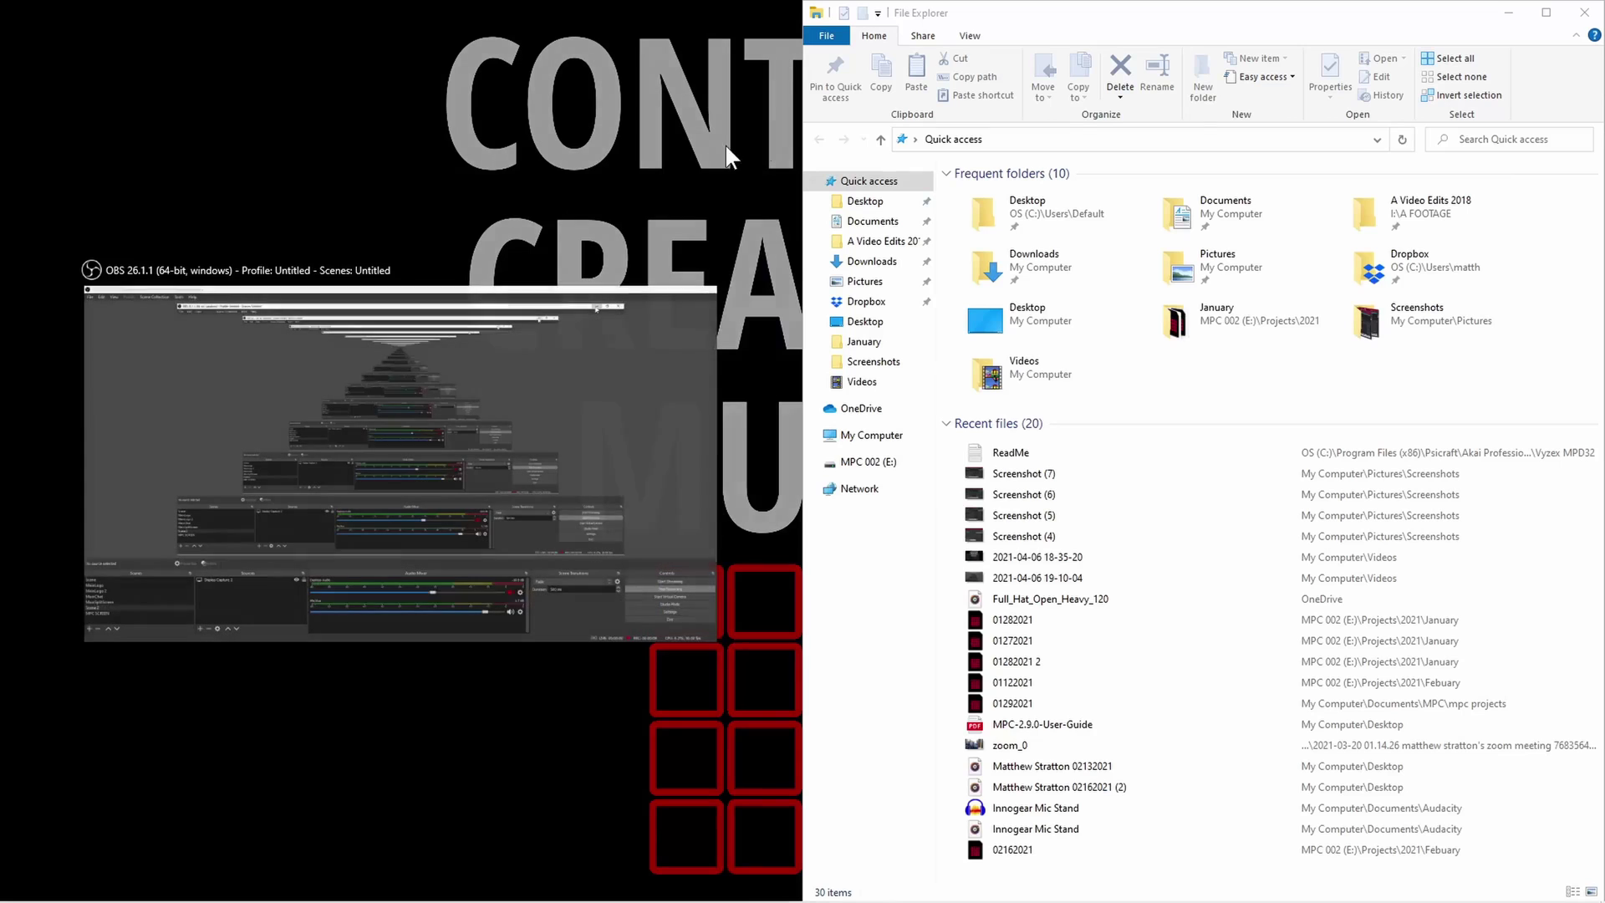
{"action": "left_click", "coordinate": [734, 82]}
{"action": "left_click_drag", "start_coordinate": [734, 82], "coordinate": [703, 14]}
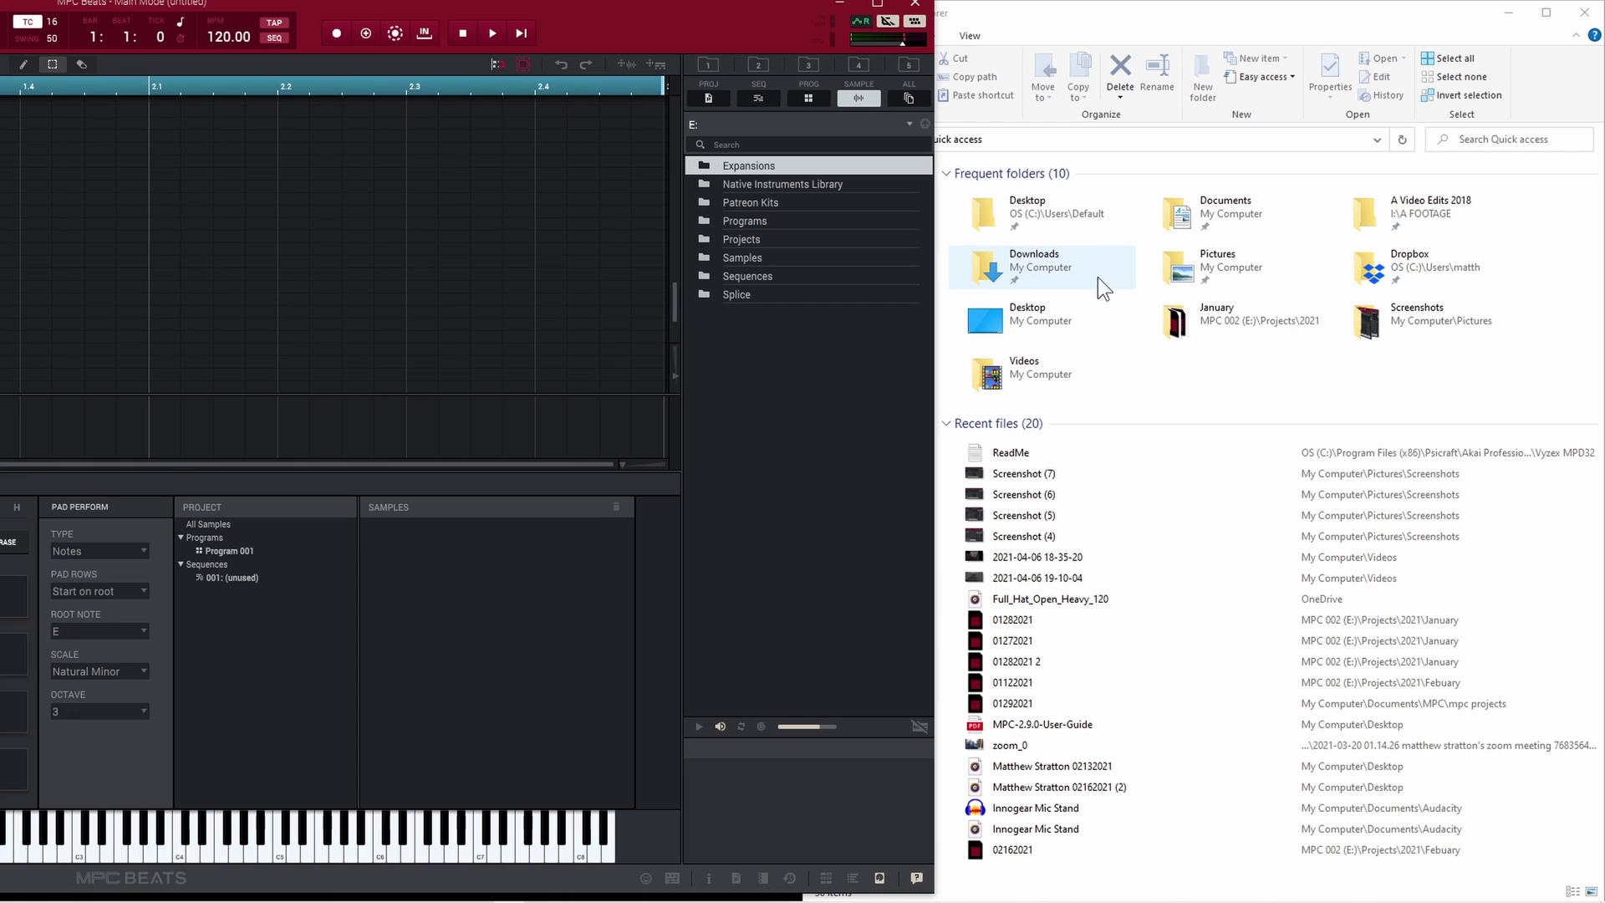
{"action": "left_click", "coordinate": [1116, 40]}
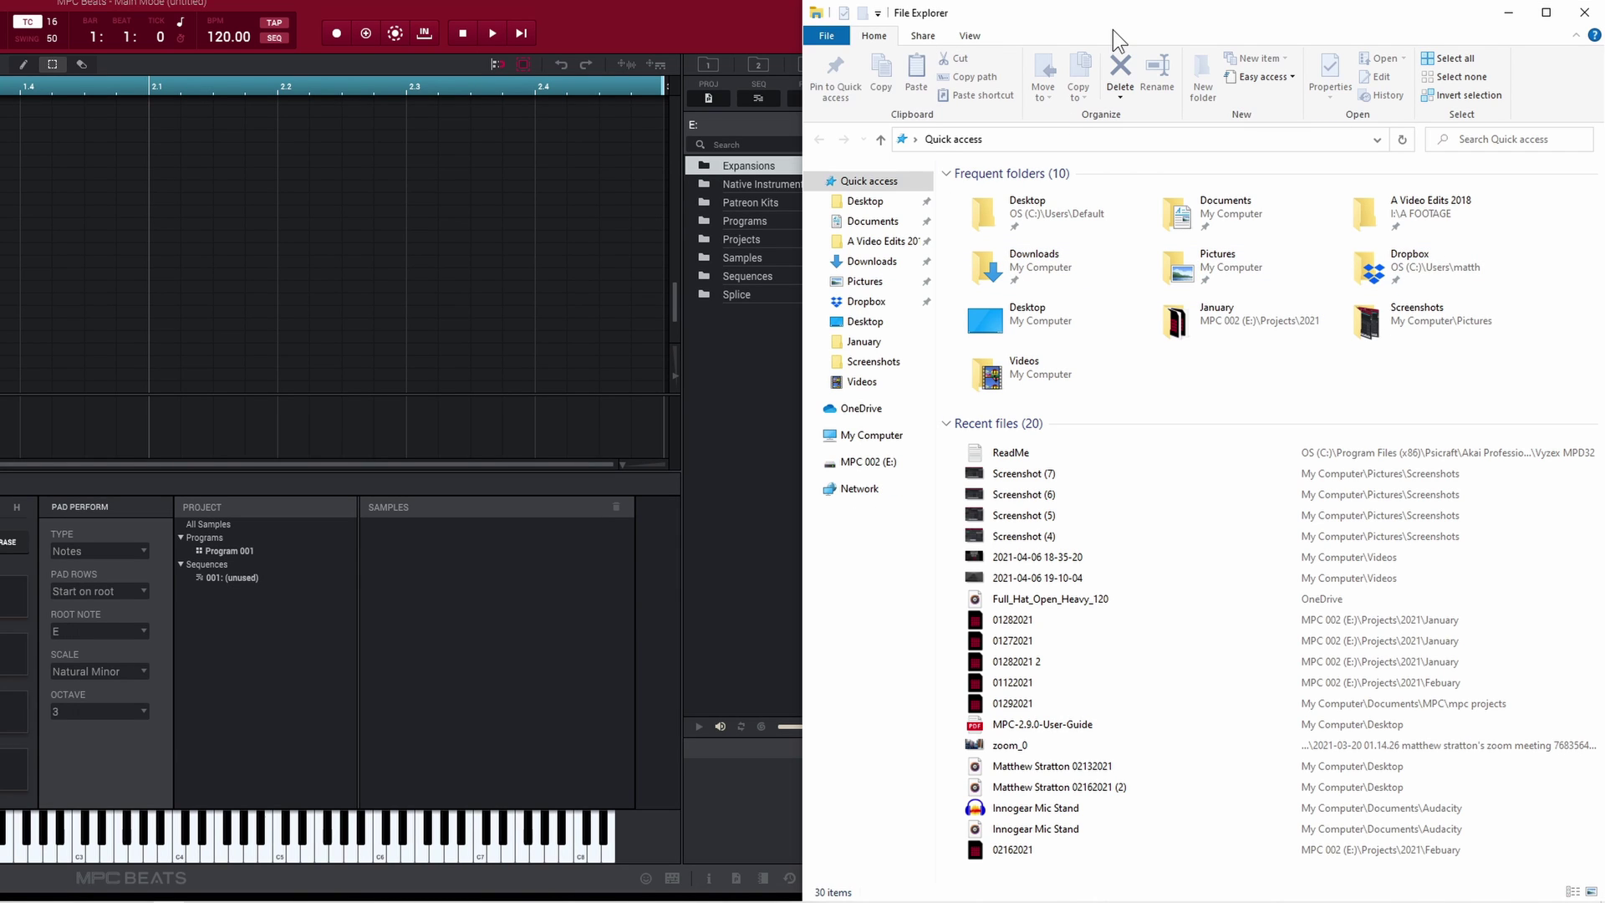
Open E: > Samples > Cymatics > Hearts 808 Expansion and drag the first 808 WAV into MPC Beats.
{"action": "left_click", "coordinate": [907, 460]}
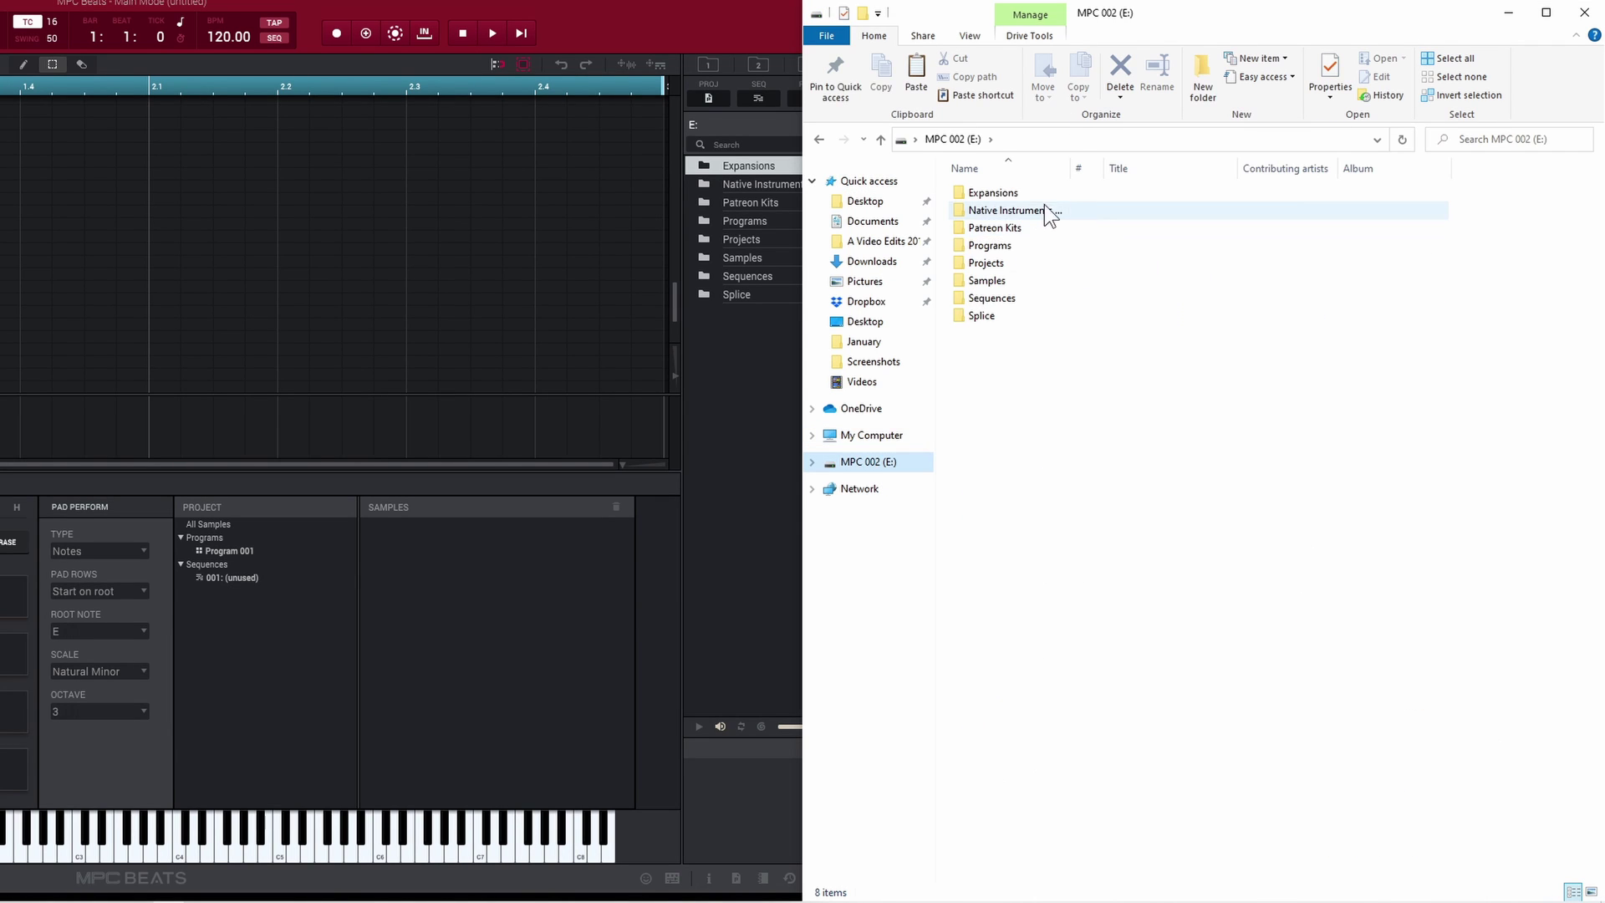
{"action": "double_click", "coordinate": [1001, 283]}
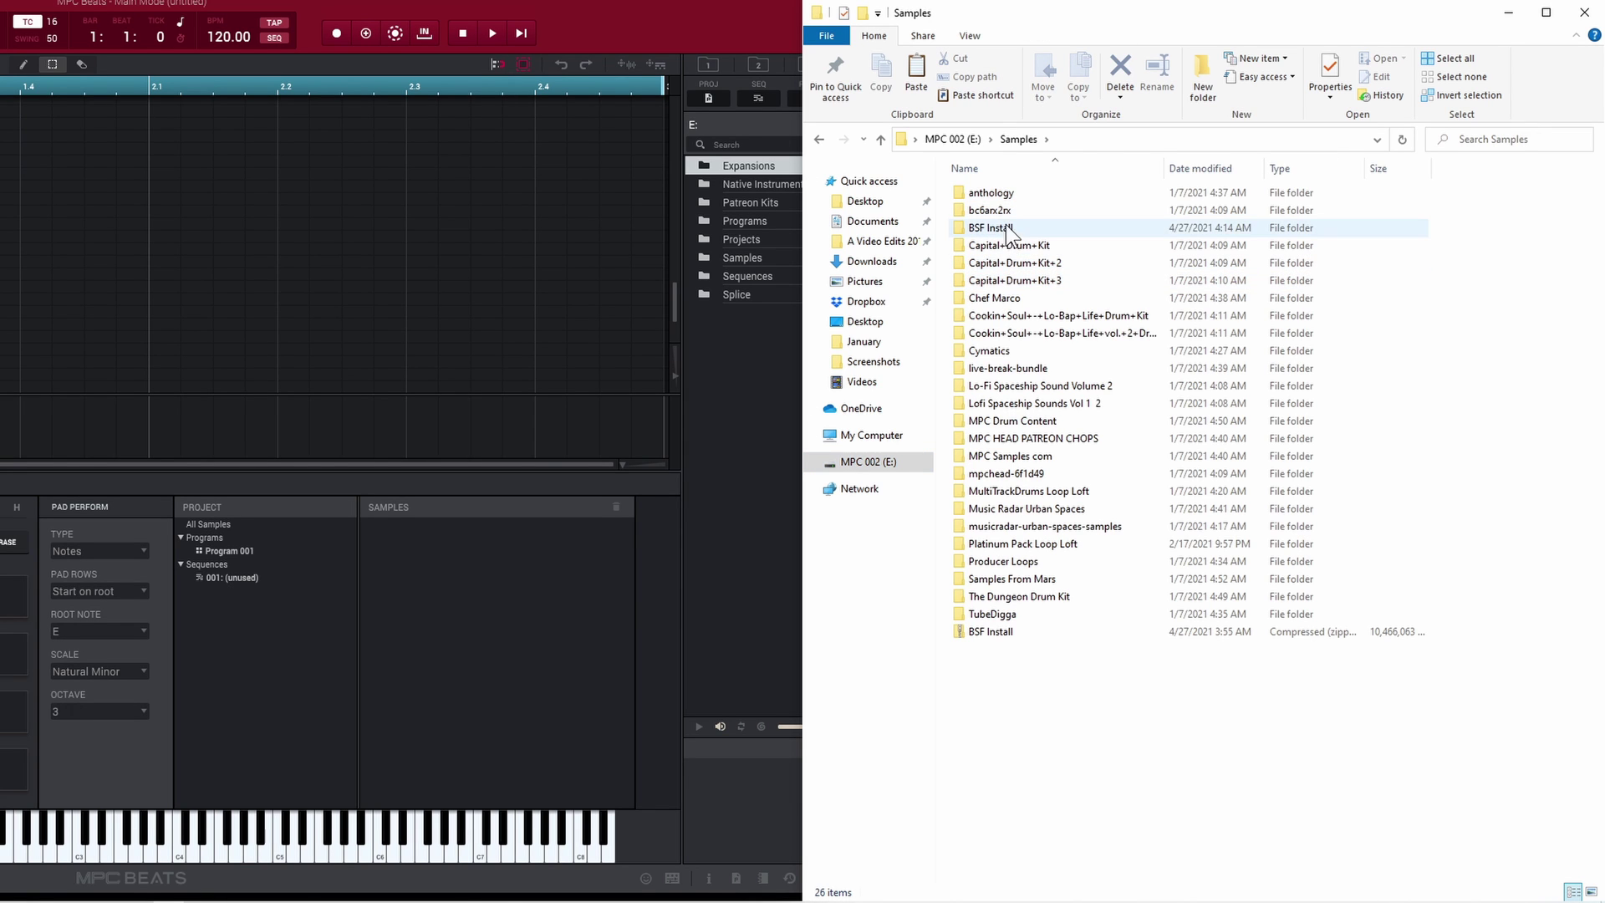
{"action": "double_click", "coordinate": [1022, 350]}
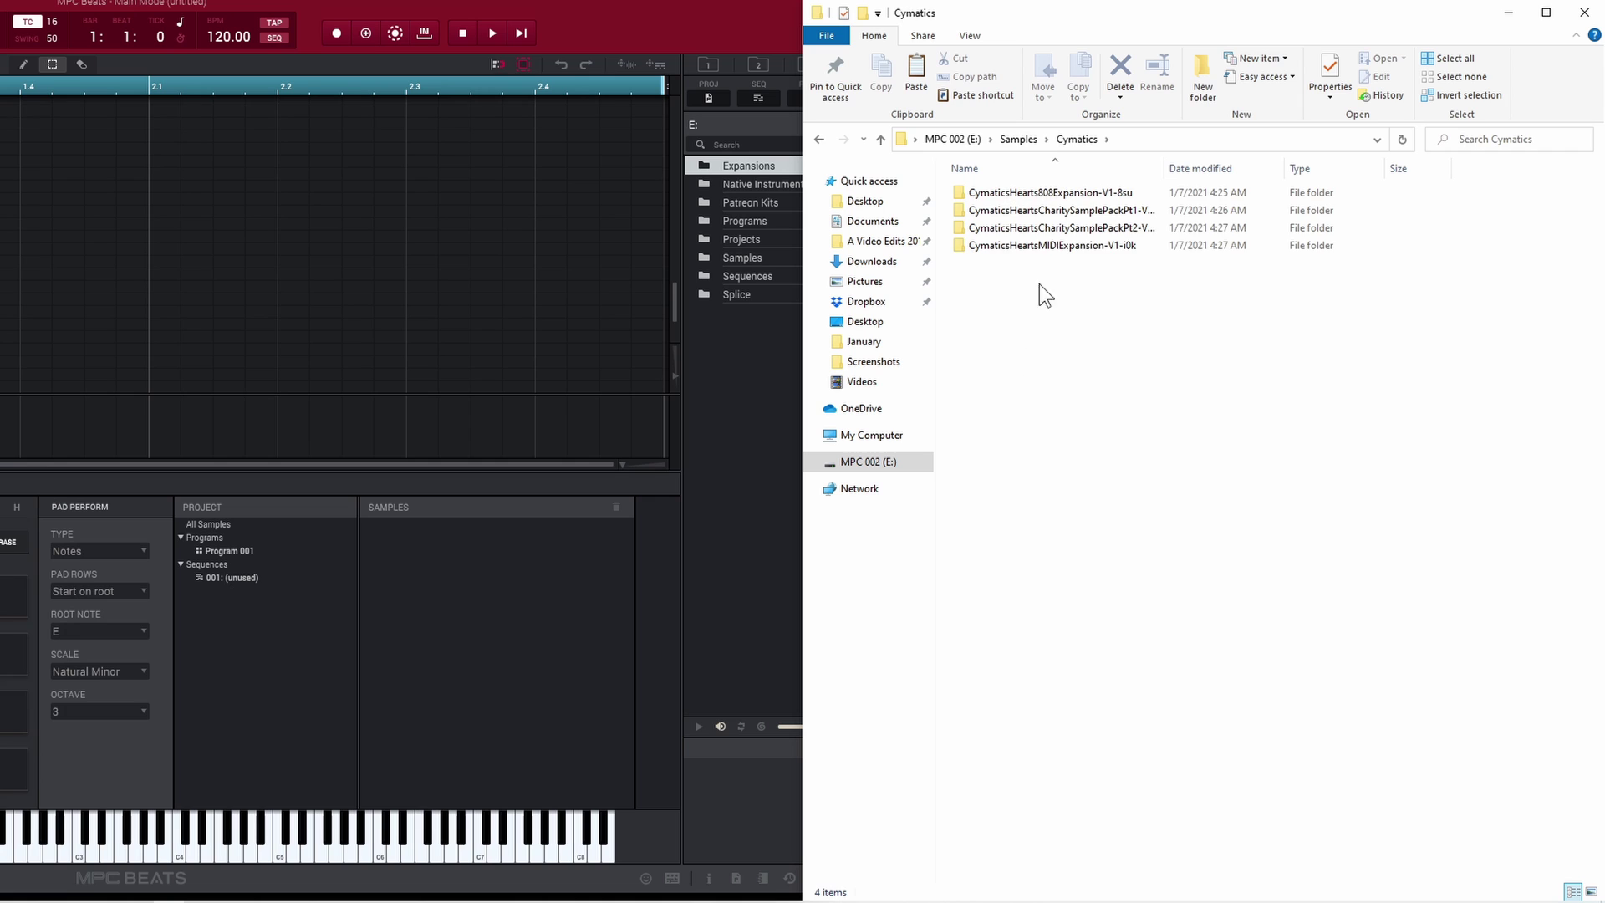
{"action": "double_click", "coordinate": [1077, 193]}
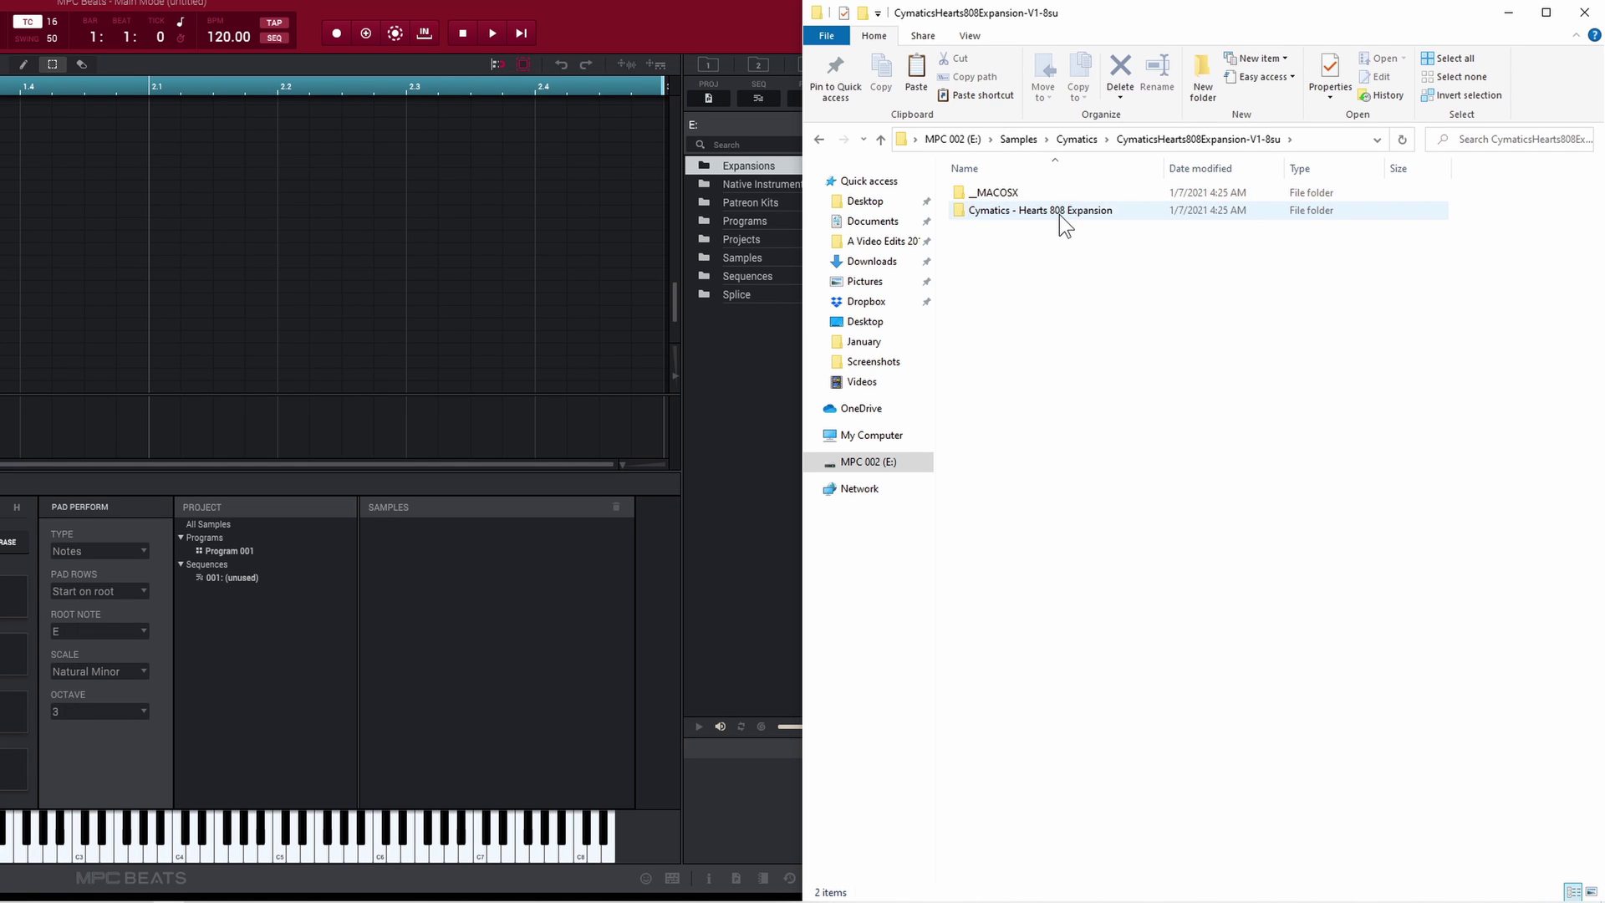
{"action": "double_click", "coordinate": [1060, 215]}
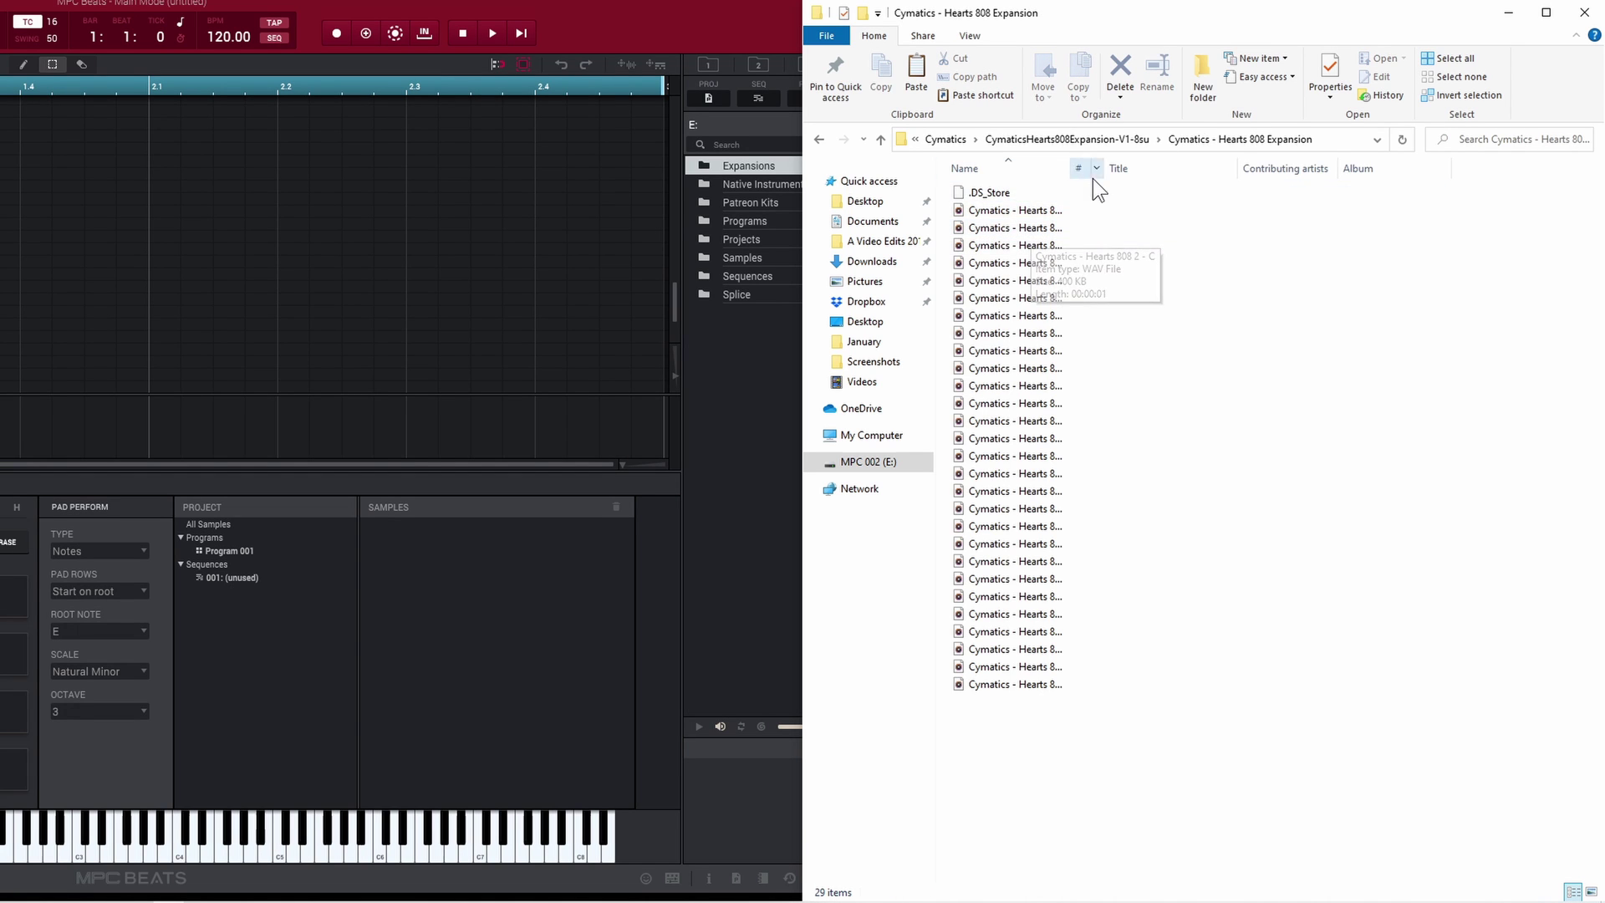
{"action": "double_click", "coordinate": [1072, 168]}
{"action": "left_click", "coordinate": [1066, 214]}
{"action": "left_click_drag", "start_coordinate": [1066, 214], "coordinate": [387, 575]}
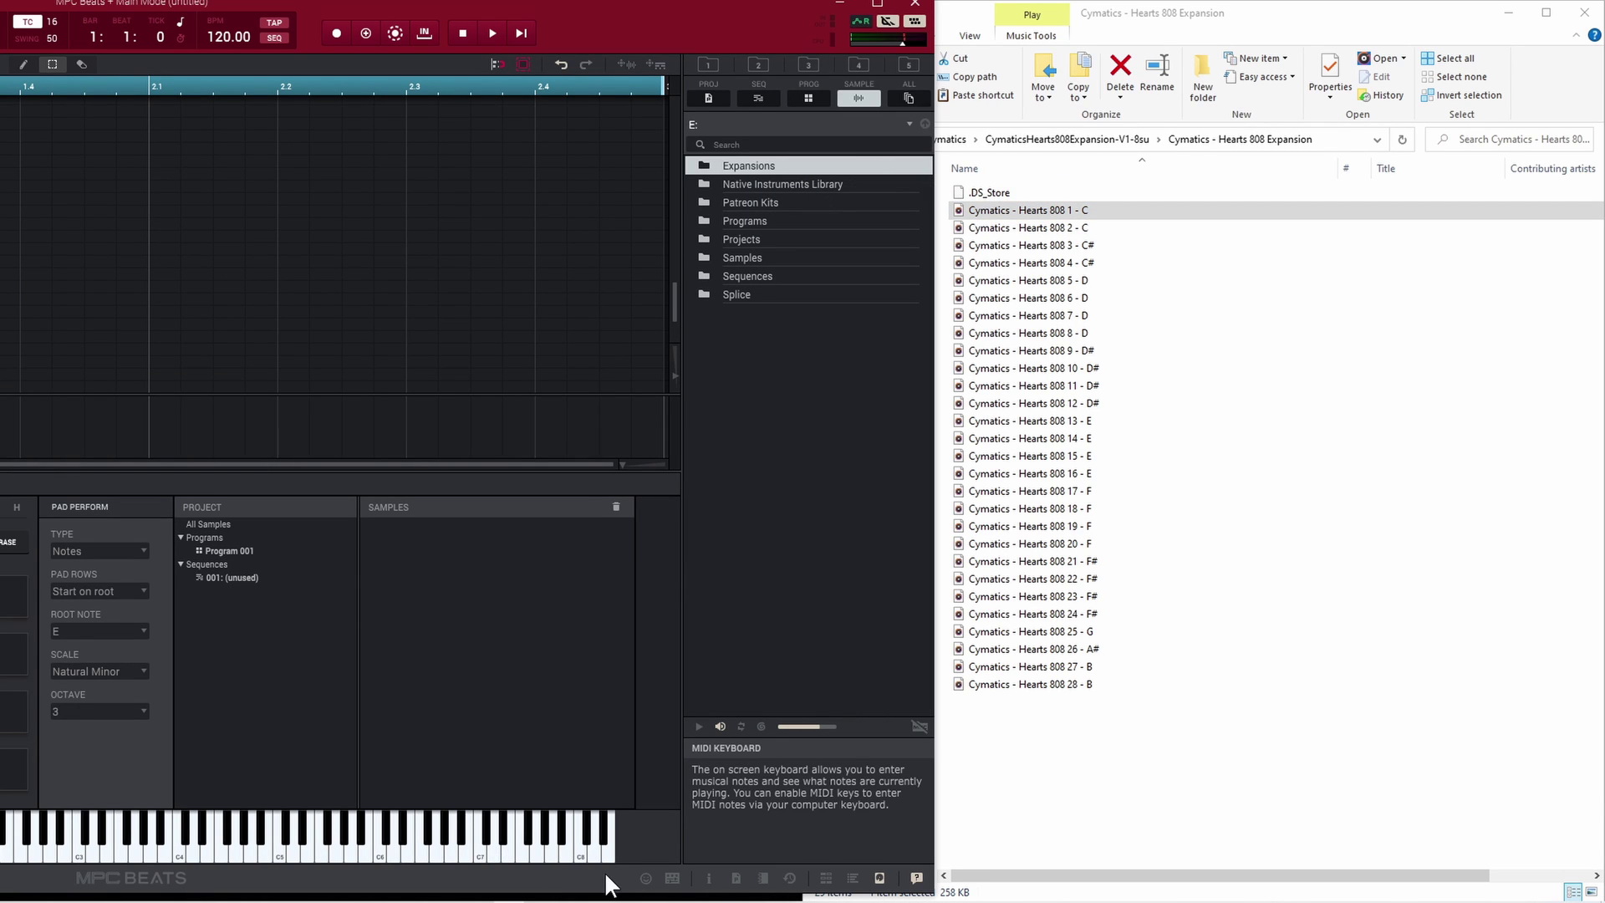
Show All Samples, drag Hearts 808 8 - D from Explorer into the sample list, then launch Loopcloud.
{"action": "left_click", "coordinate": [878, 3]}
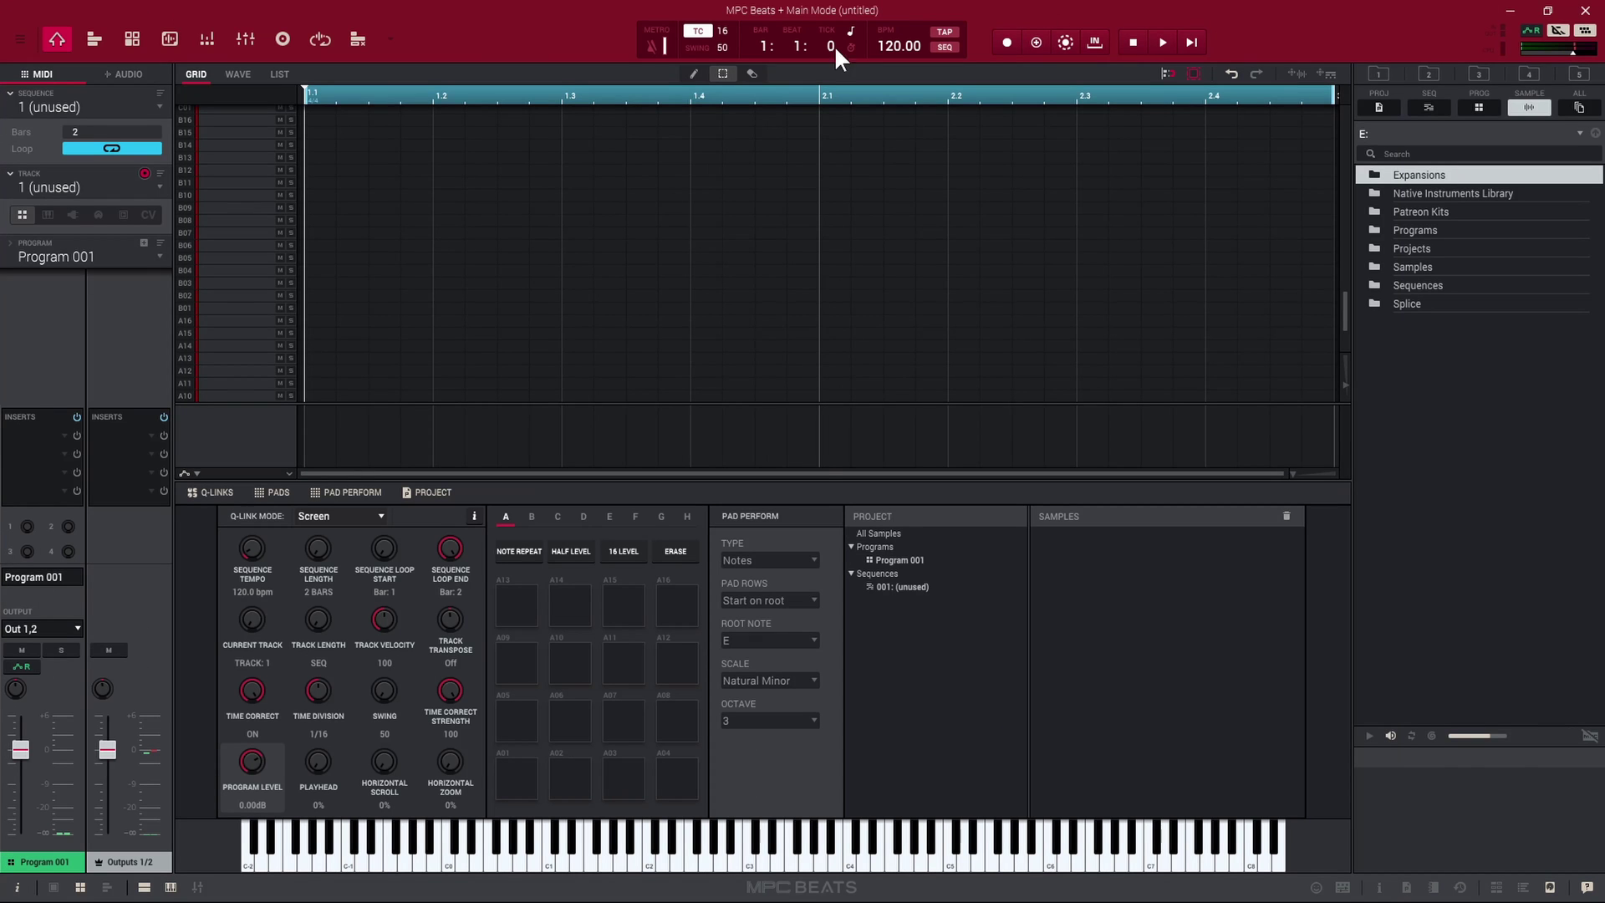
{"action": "left_click", "coordinate": [883, 533]}
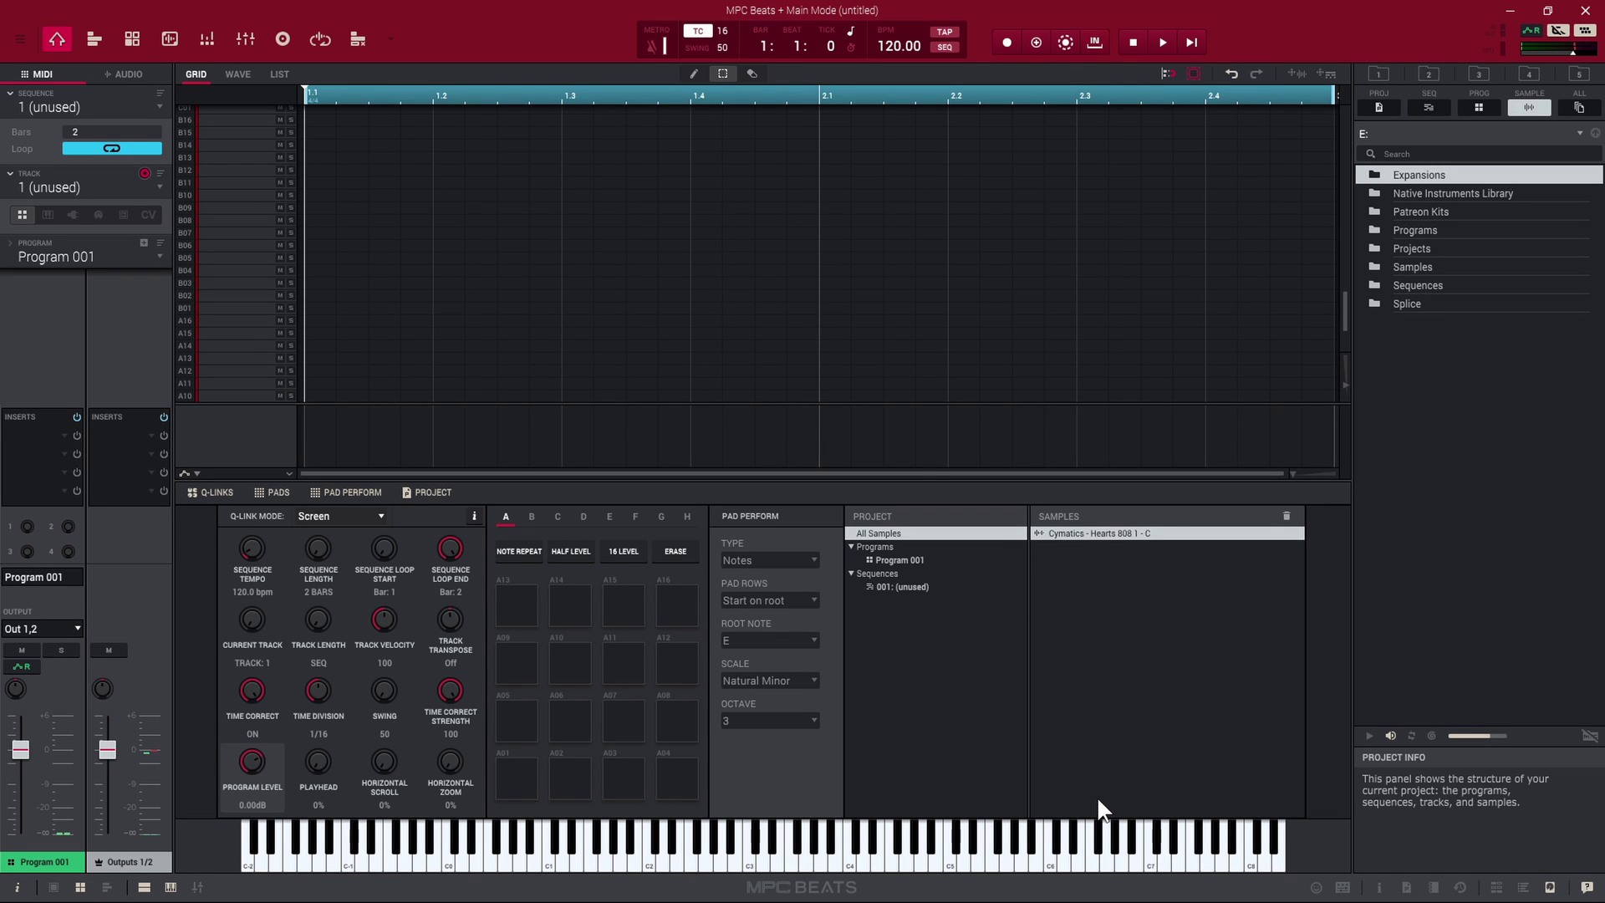
{"action": "left_click_drag", "start_coordinate": [1252, 17], "coordinate": [975, 53]}
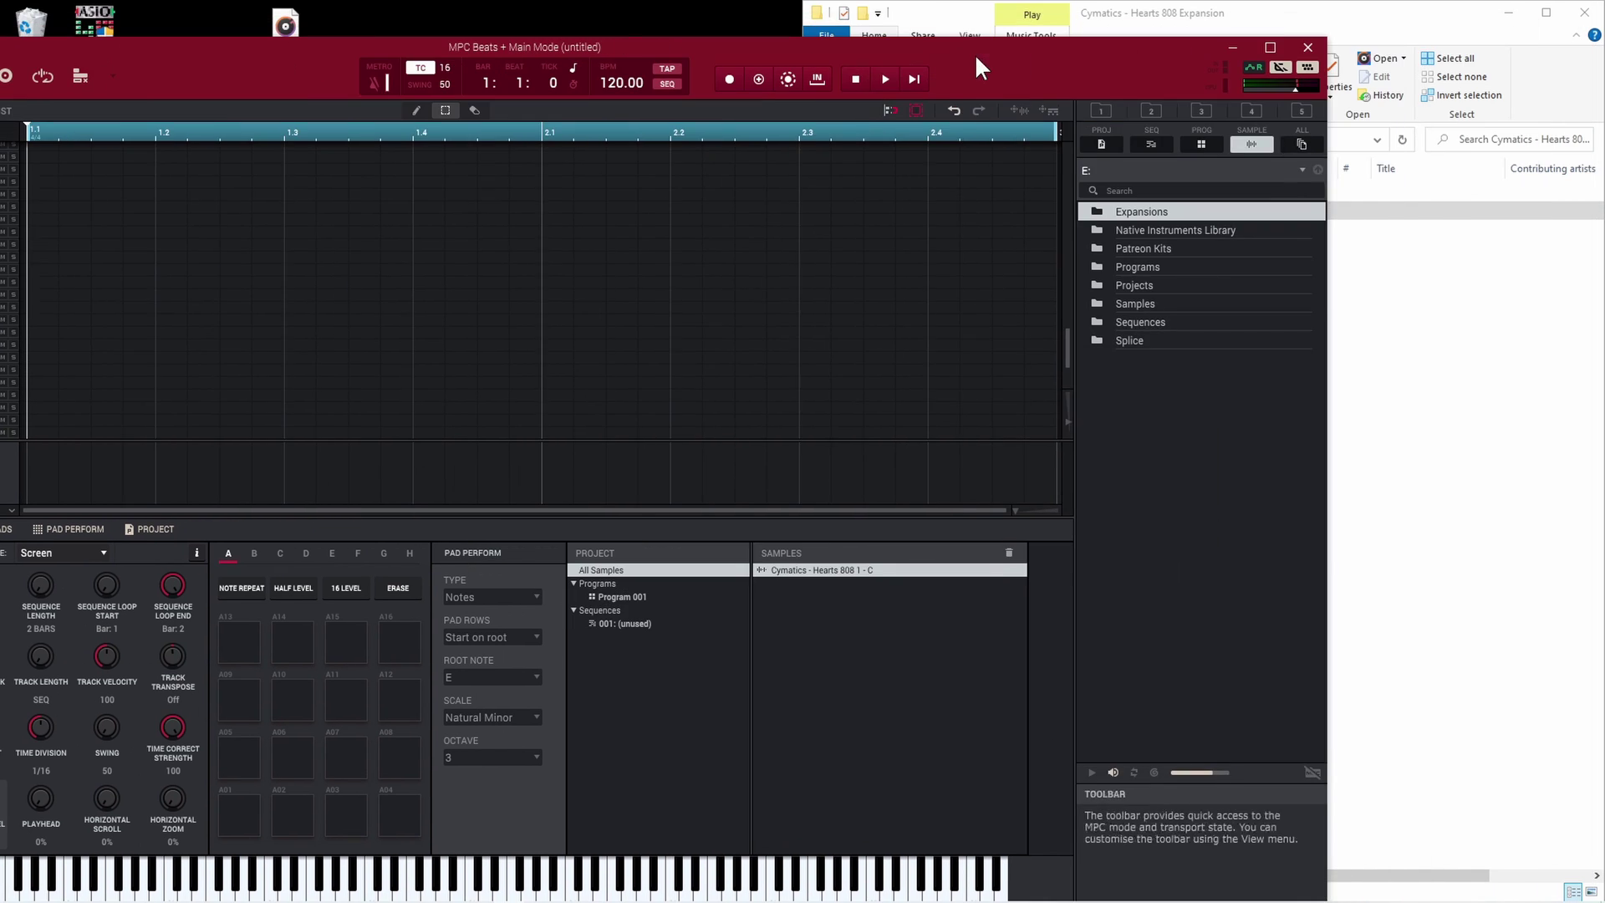
{"action": "left_click", "coordinate": [1501, 329]}
{"action": "left_click_drag", "start_coordinate": [1108, 331], "coordinate": [770, 624]}
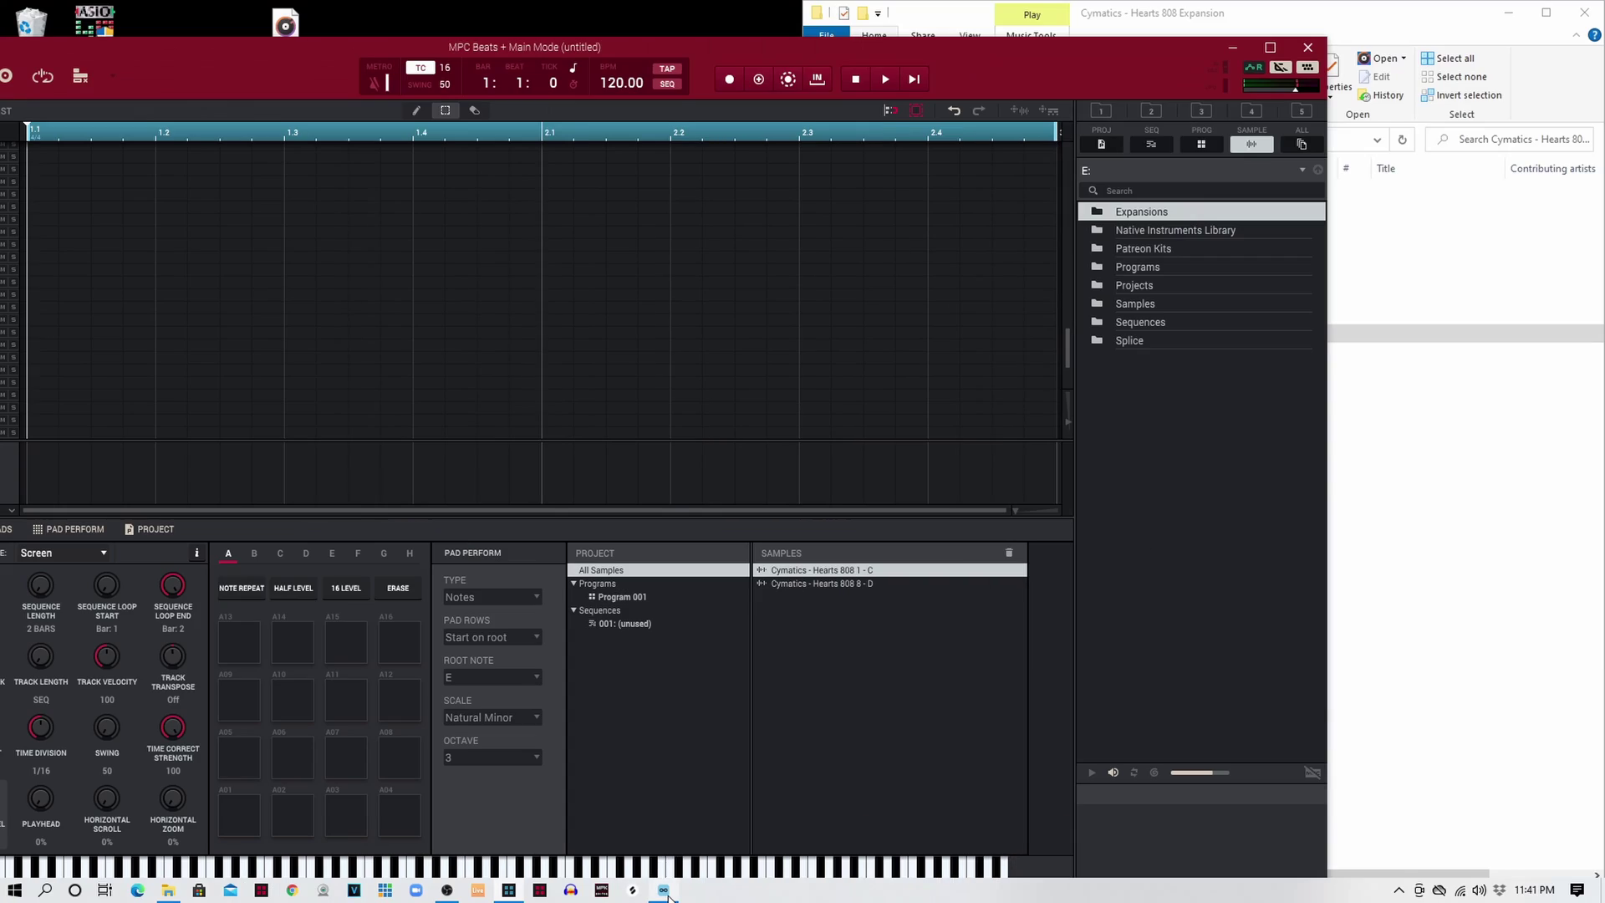
{"action": "left_click", "coordinate": [663, 890]}
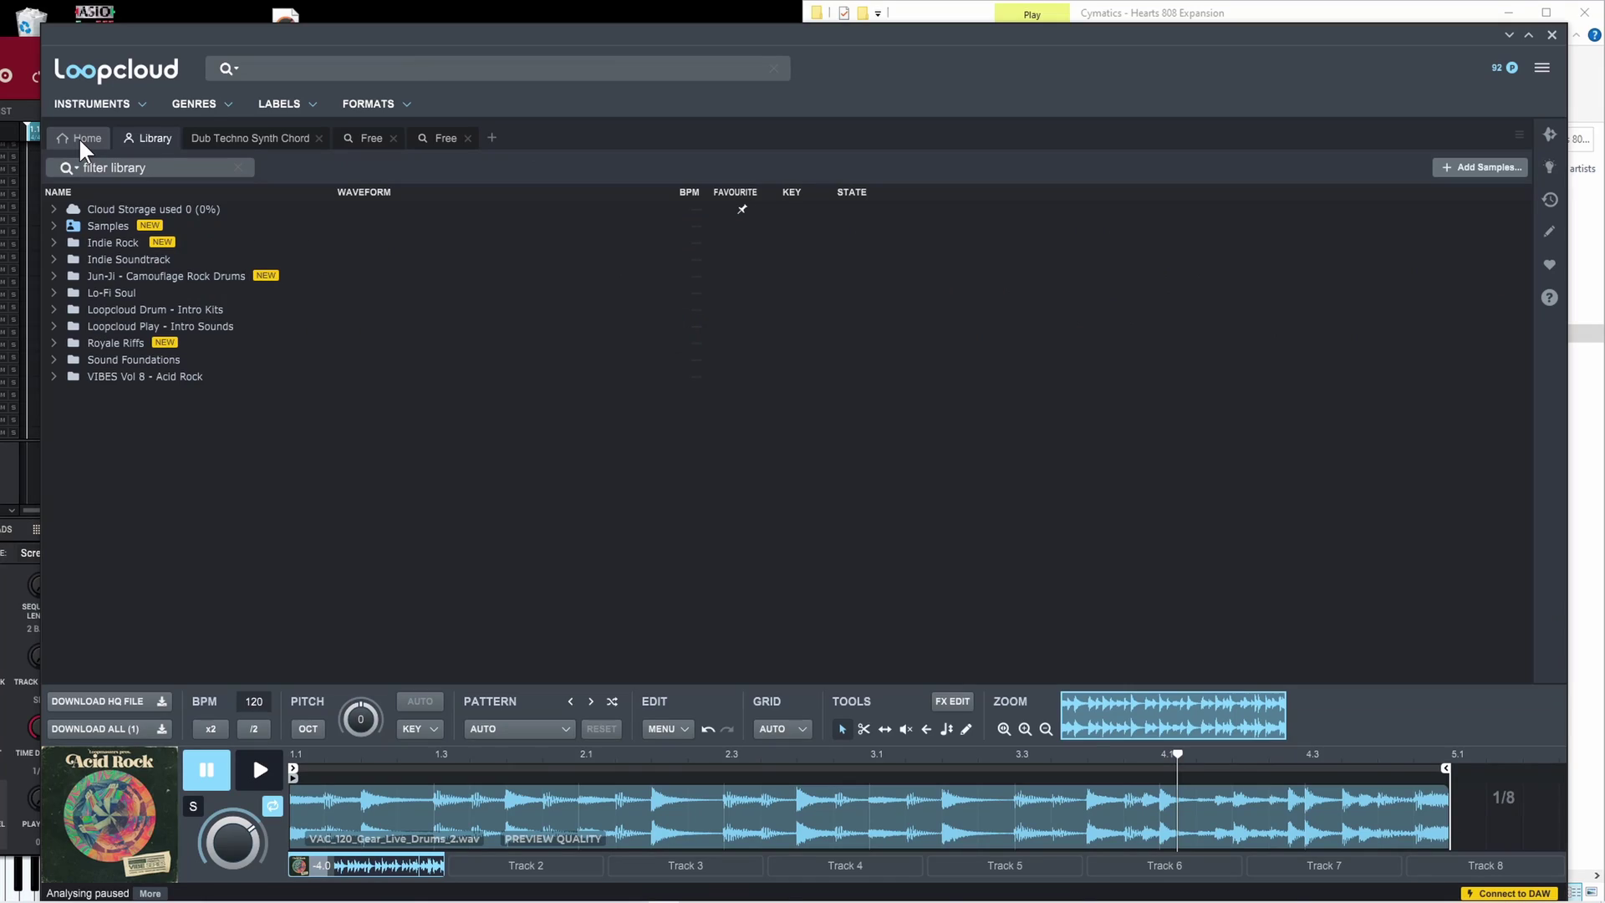
Open Home's Free content suggestion in a new Free tab, then go back to the Library.
{"action": "left_click", "coordinate": [81, 143]}
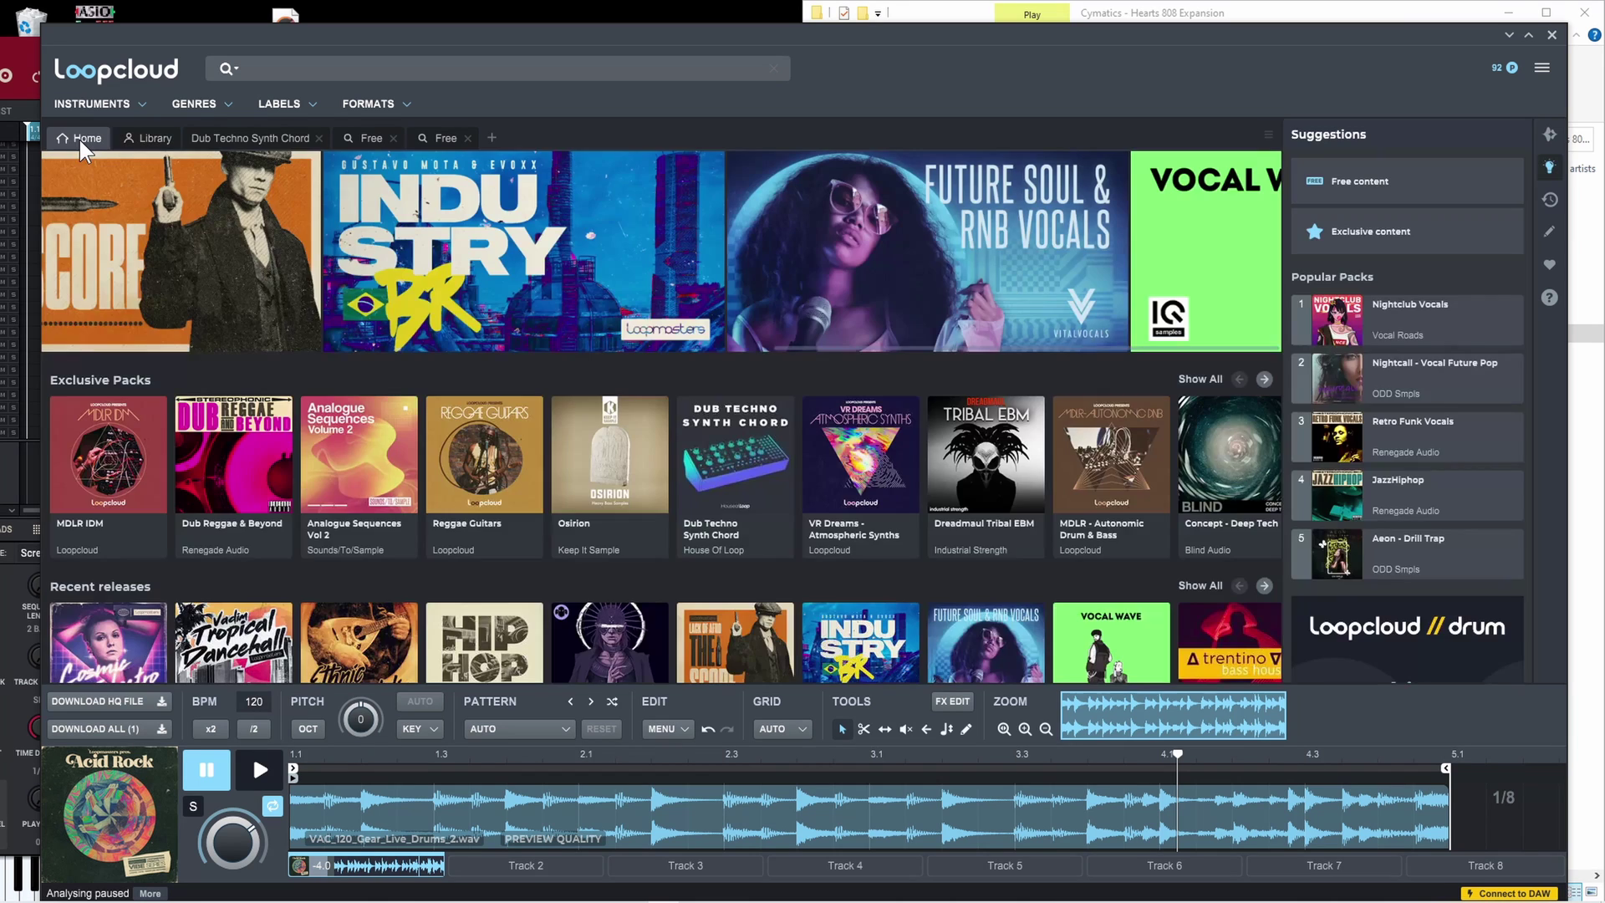
{"action": "left_click", "coordinate": [1416, 198]}
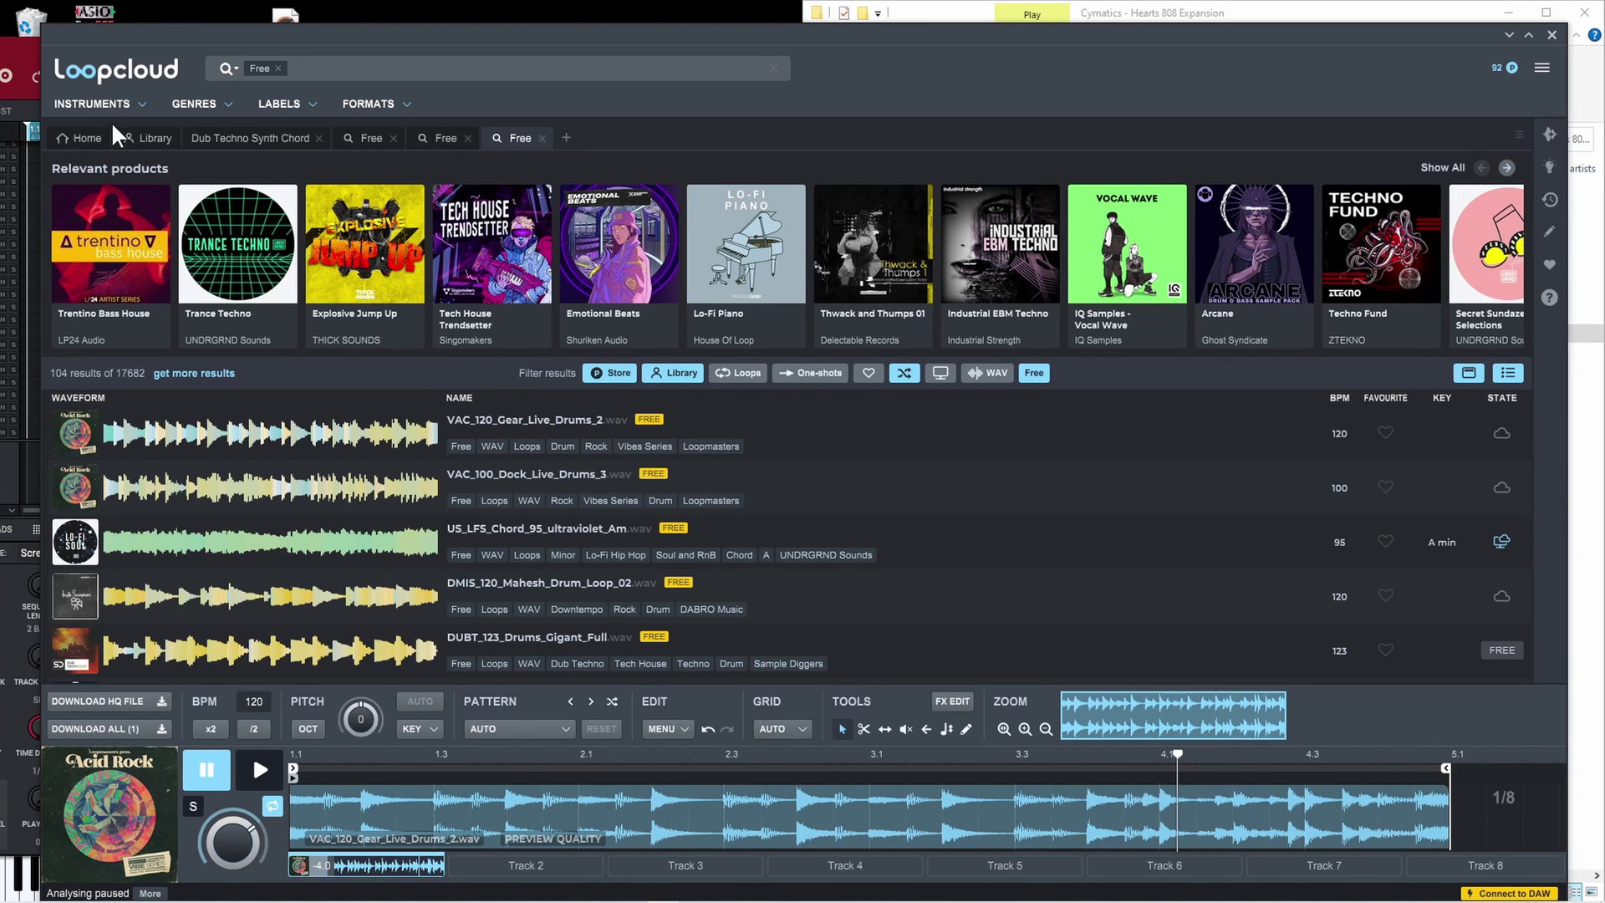
{"action": "left_click", "coordinate": [149, 139]}
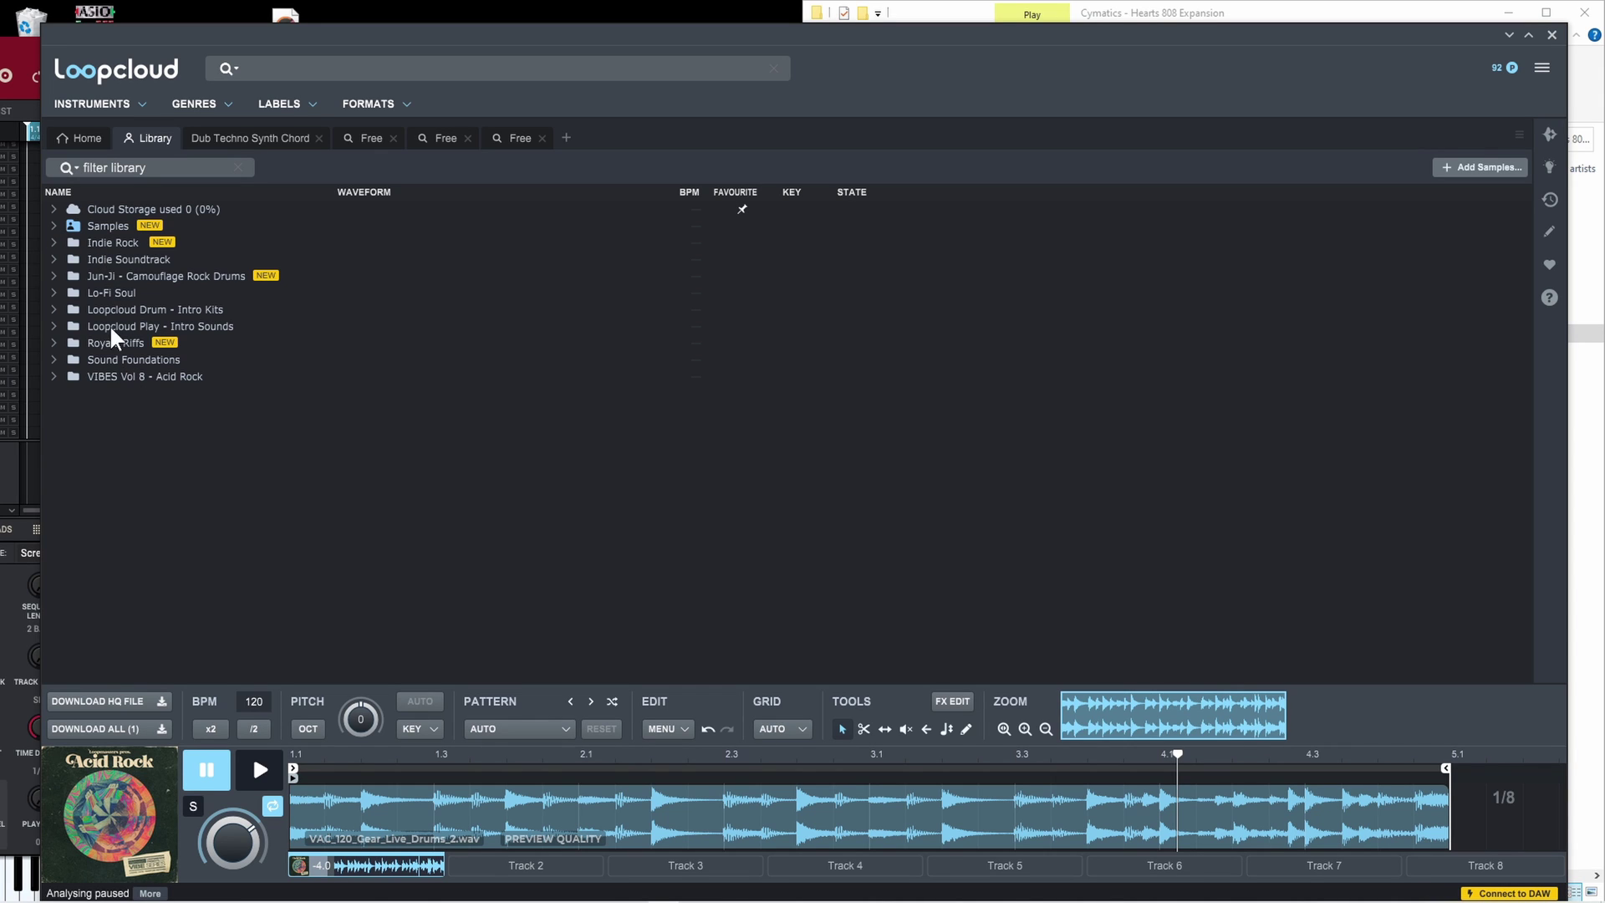
Expand Platinum Pack Loop Loft > Dirty1_WAV > 129_DistortedShuffle and play 129_SN_FT_1.wav.
{"action": "left_click", "coordinate": [54, 226]}
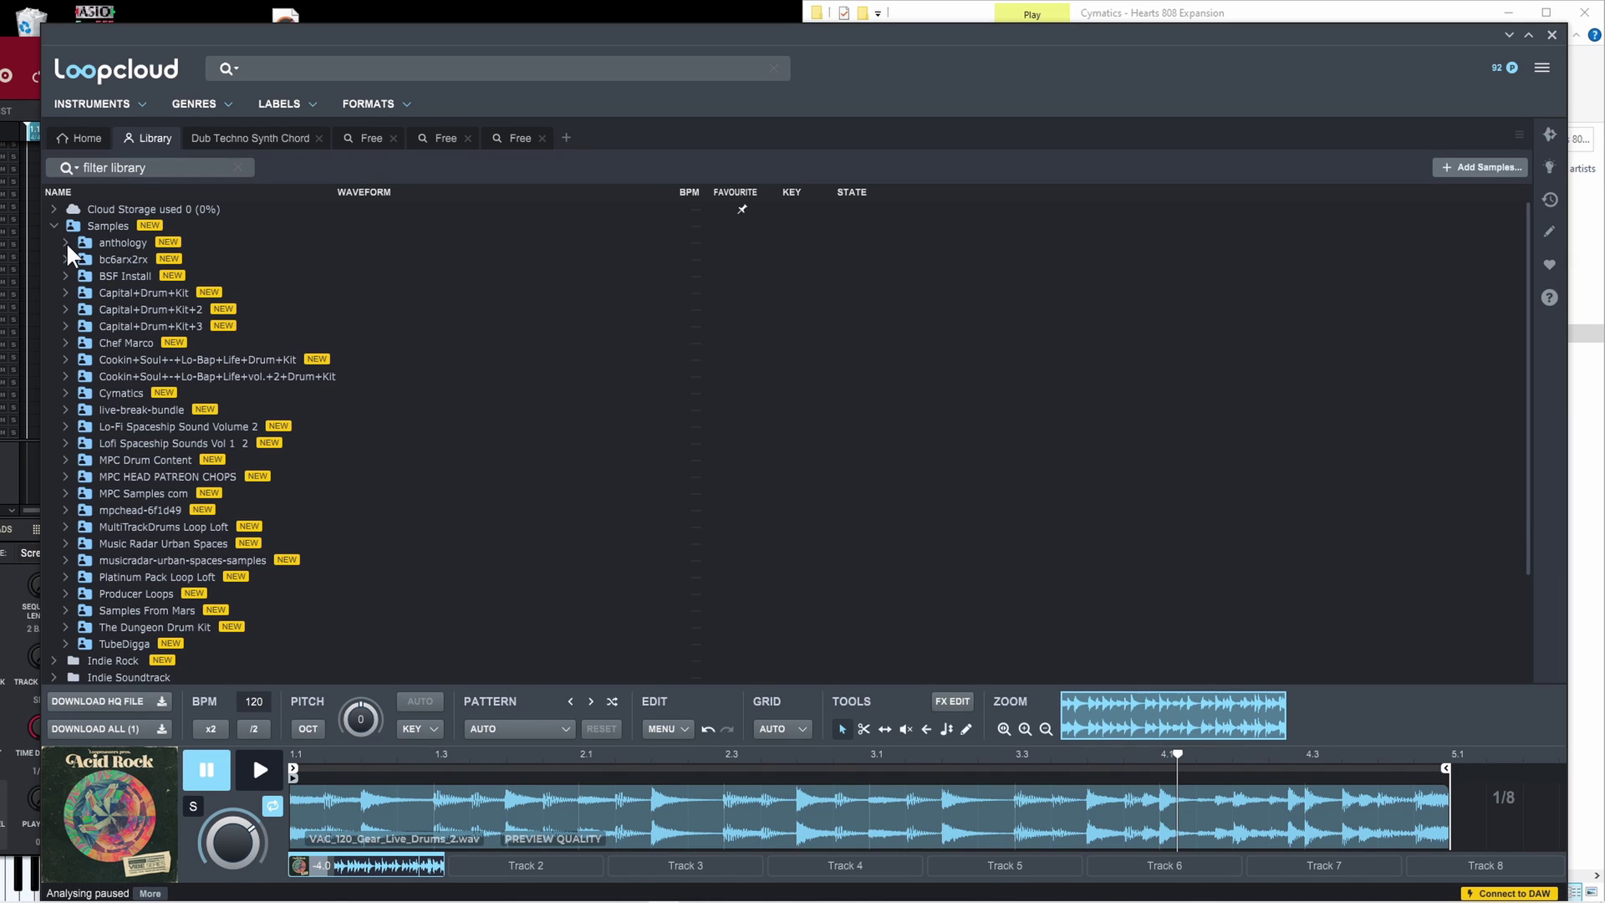
{"action": "scroll", "coordinate": [165, 479], "scroll_direction": "down", "scroll_amount": 3}
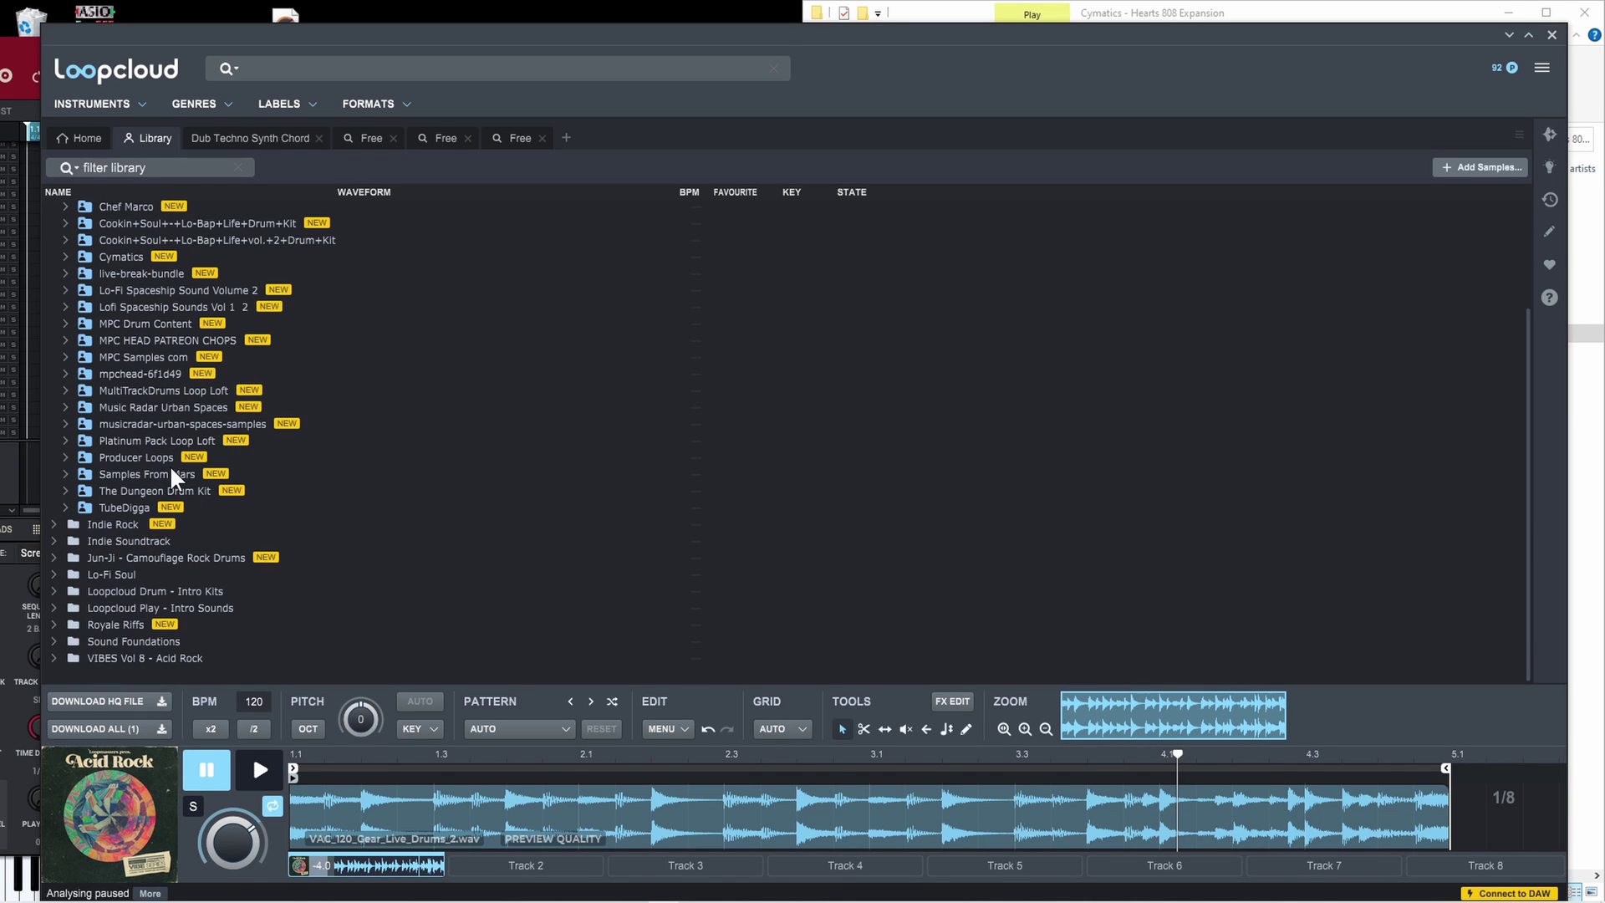
{"action": "left_click", "coordinate": [66, 440]}
{"action": "left_click", "coordinate": [78, 457]}
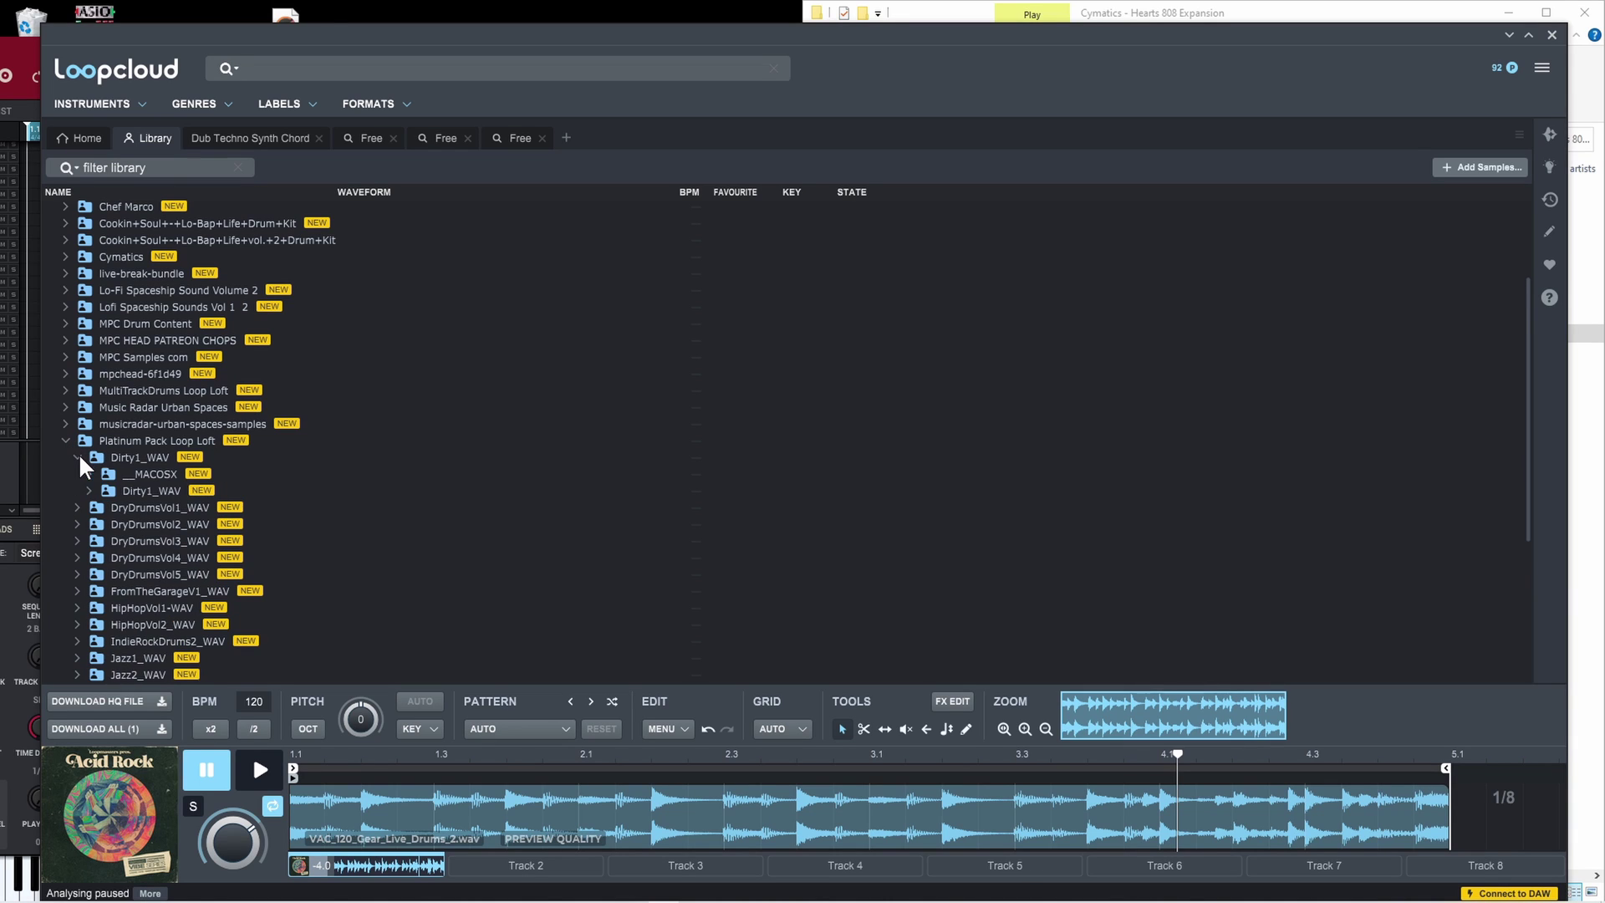
{"action": "left_click", "coordinate": [88, 491]}
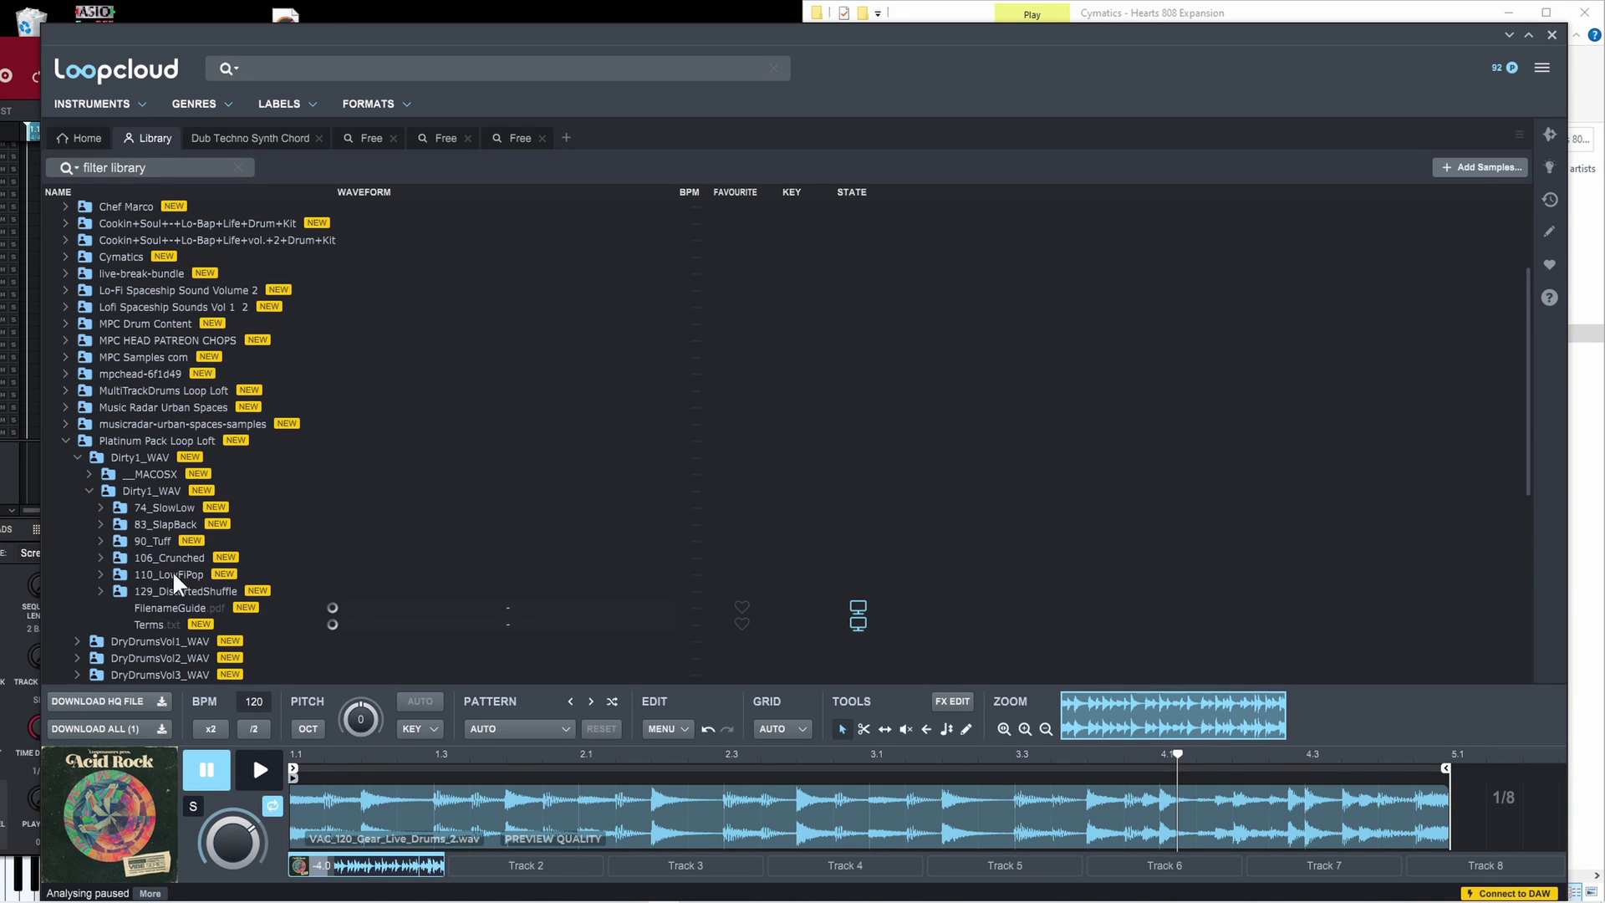
{"action": "left_click", "coordinate": [102, 591]}
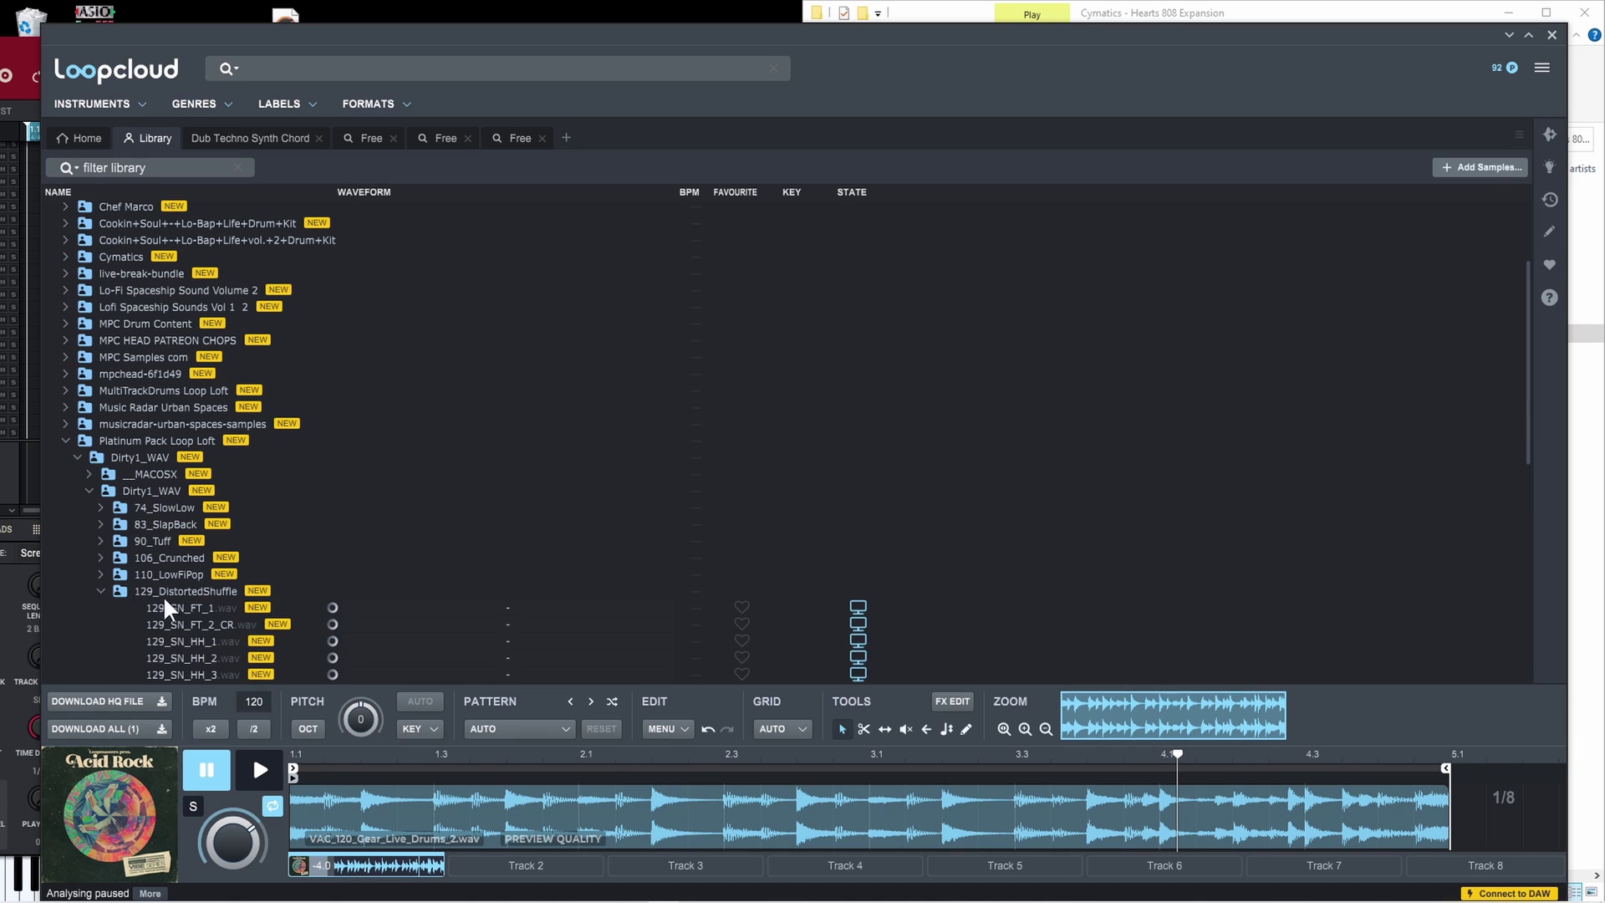
{"action": "left_click", "coordinate": [190, 609]}
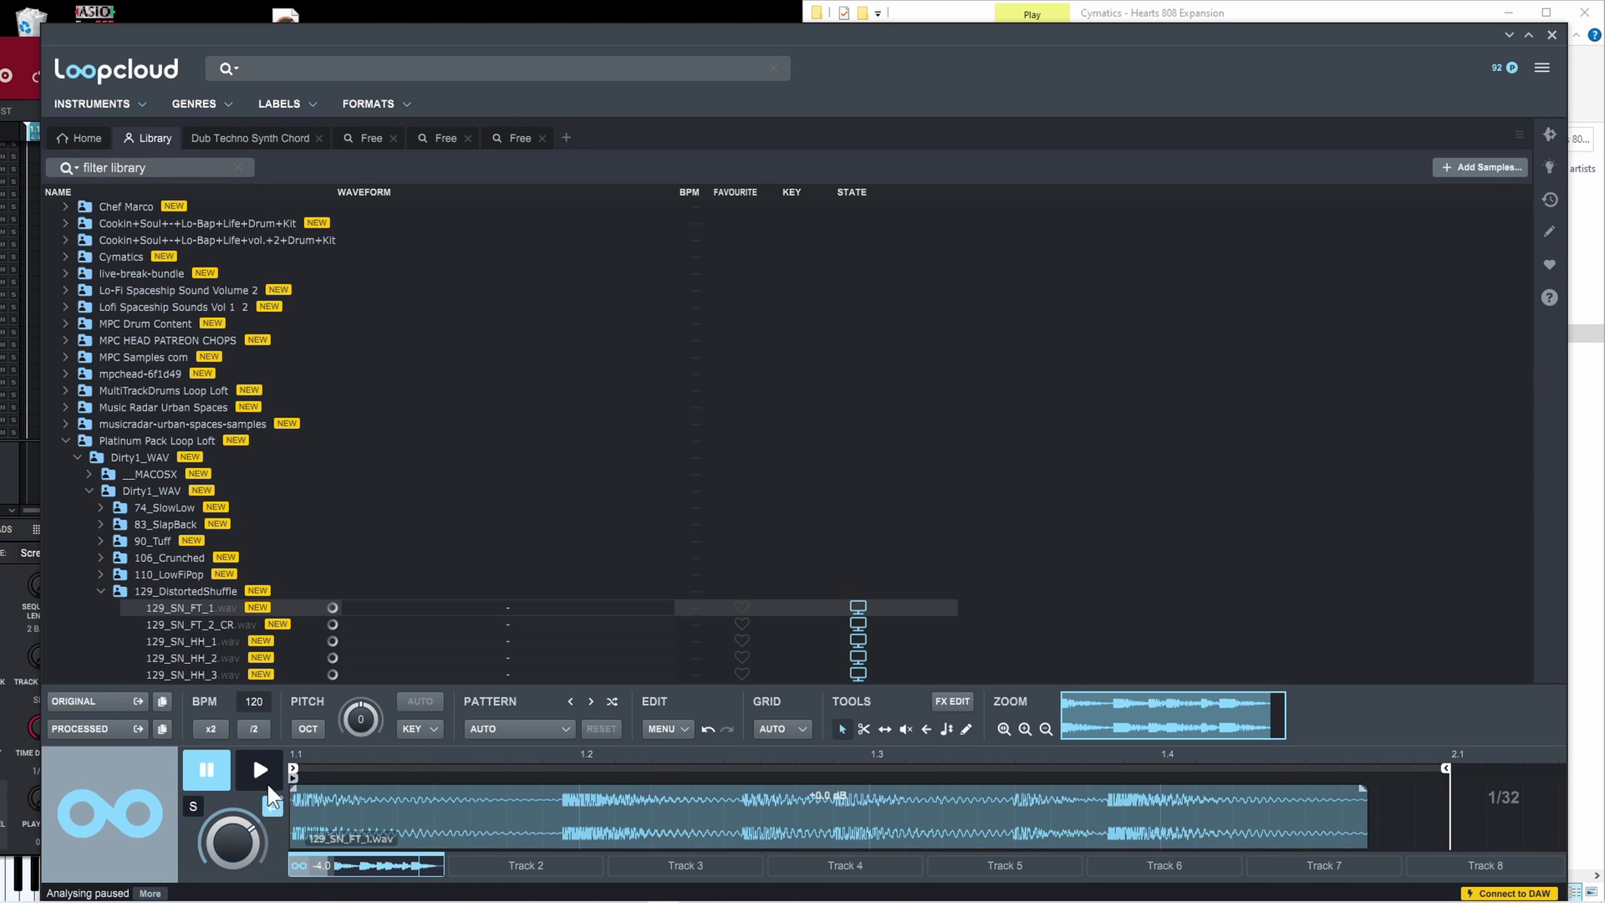
{"action": "left_click", "coordinate": [253, 765]}
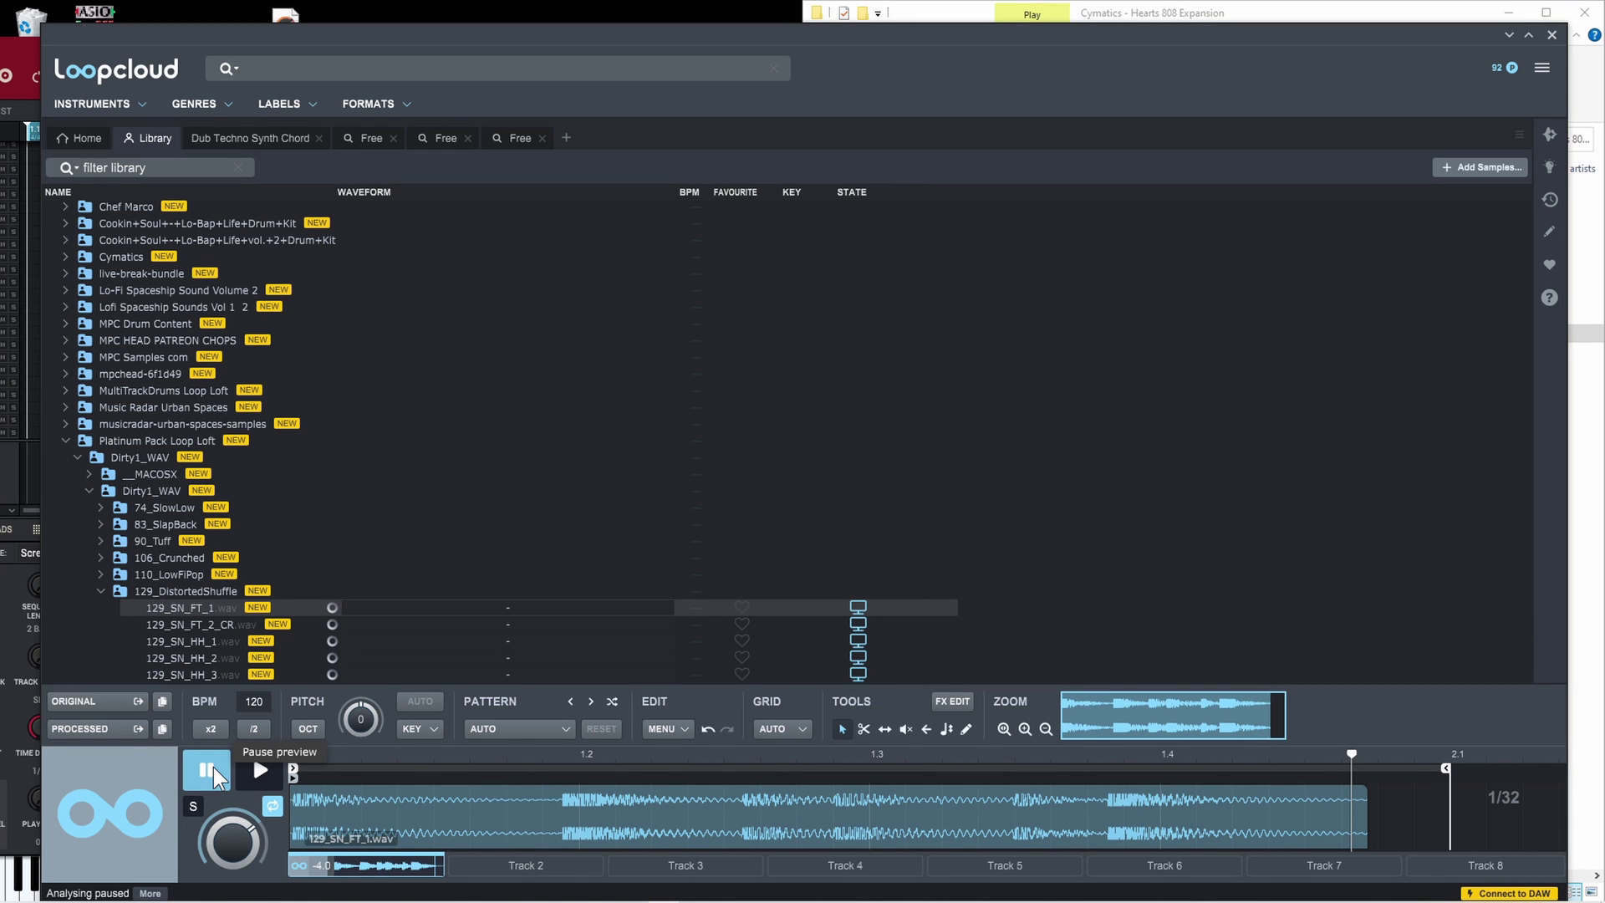
Drag 129_SN_FT_1.wav from Loopcloud into MPC Beats' Samples panel, then reposition Loopcloud.
{"action": "left_click_drag", "start_coordinate": [564, 29], "coordinate": [1589, 10]}
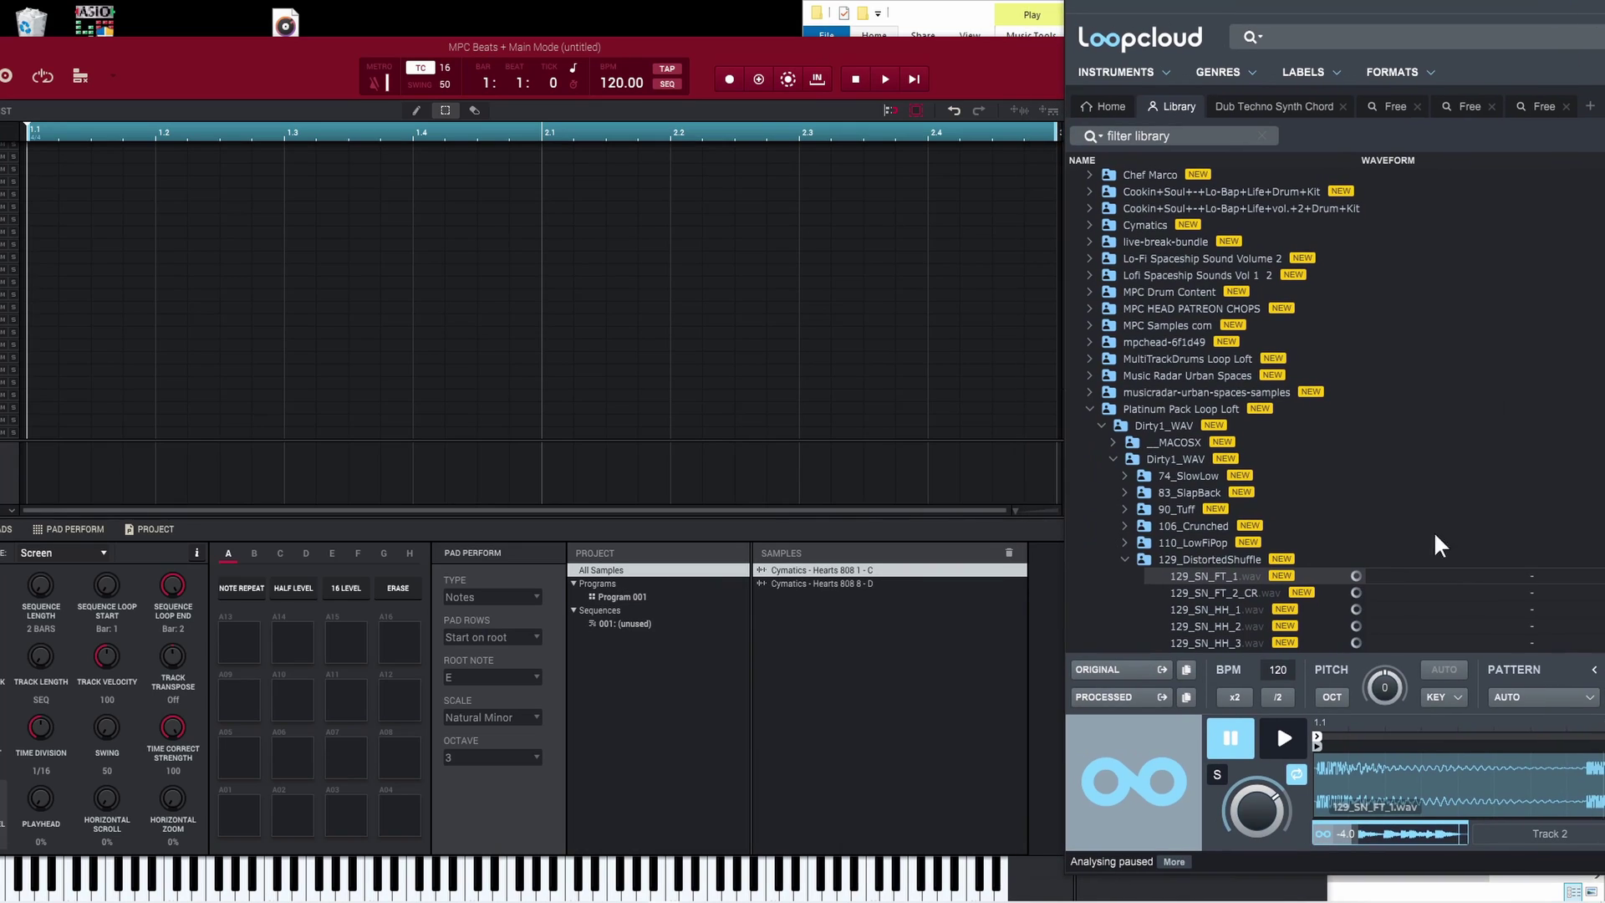
{"action": "left_click_drag", "start_coordinate": [1213, 574], "coordinate": [812, 635]}
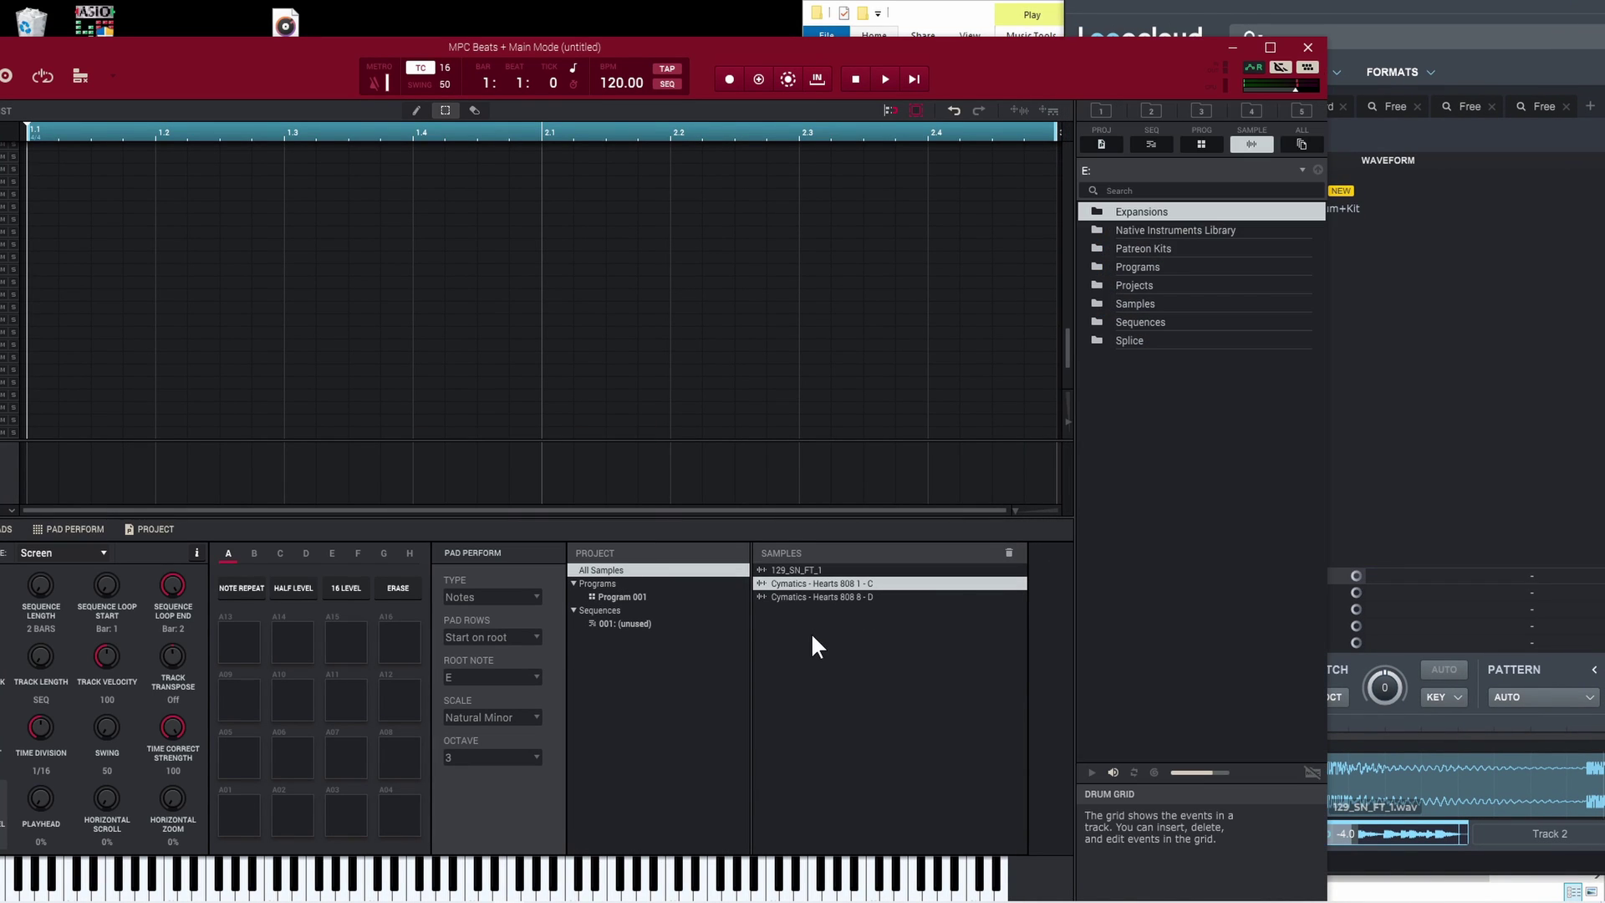
{"action": "left_click", "coordinate": [1231, 7]}
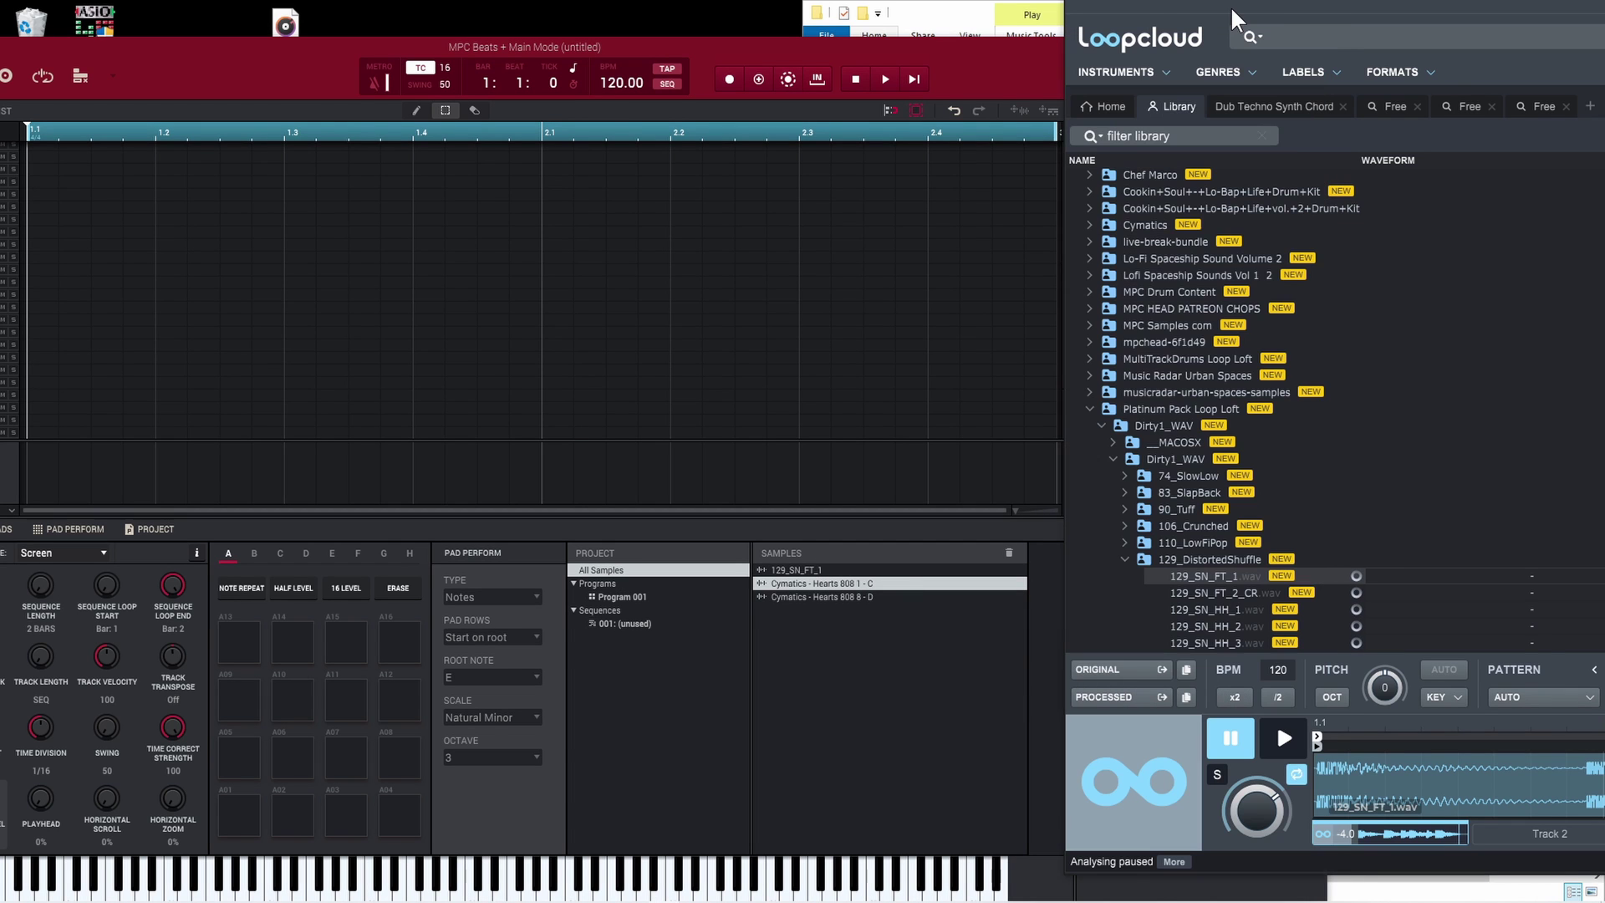
{"action": "left_click_drag", "start_coordinate": [1298, 4], "coordinate": [275, 5]}
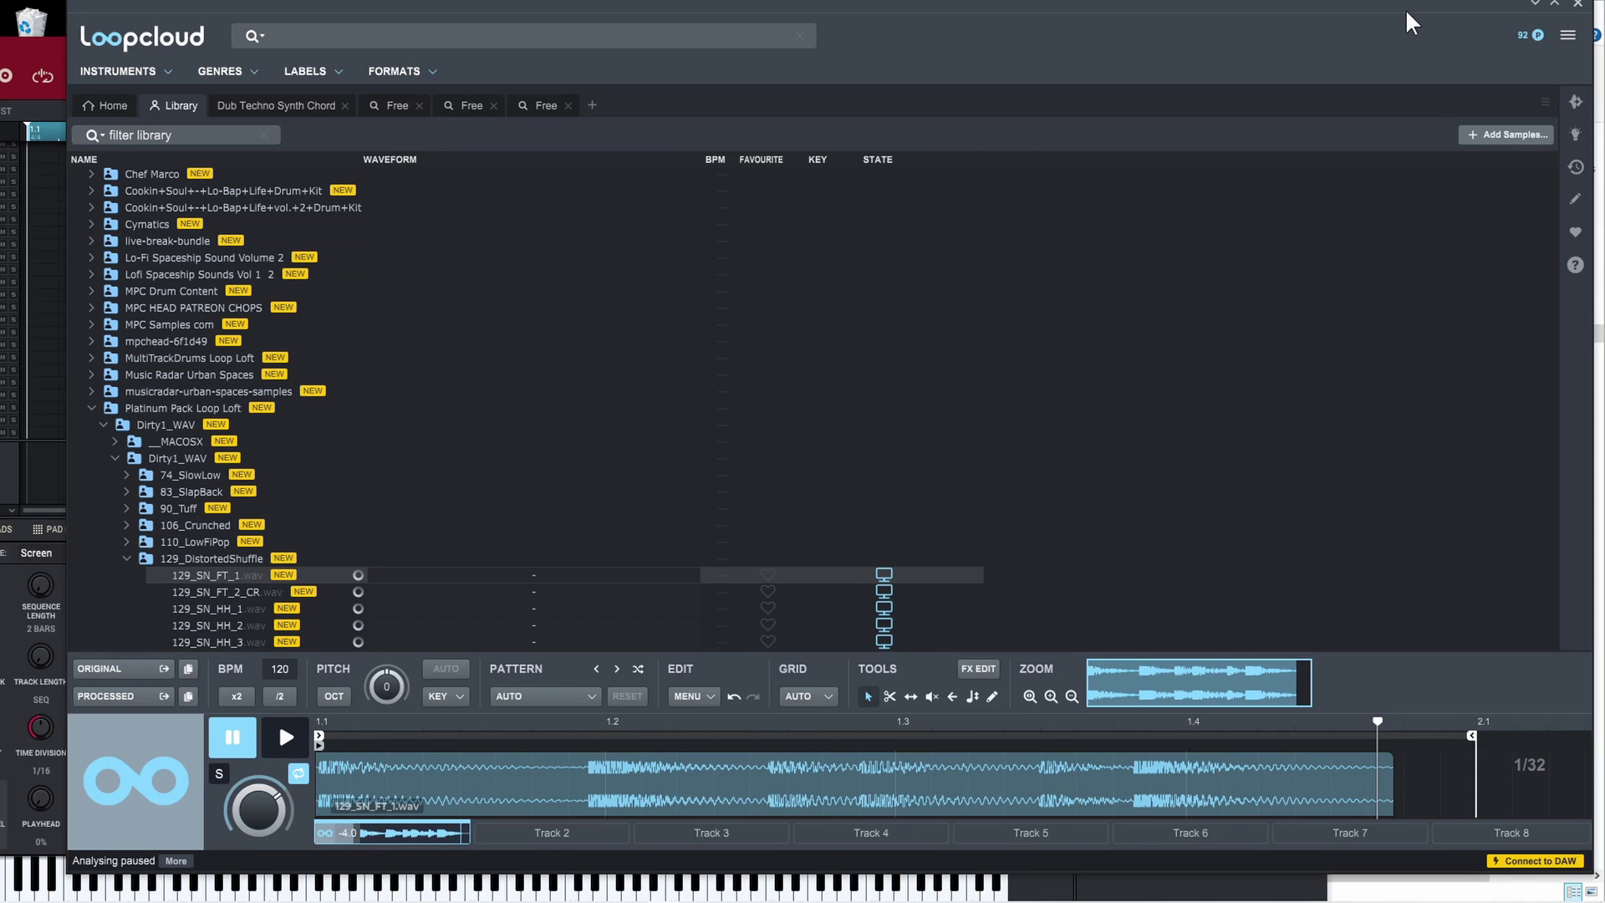
{"action": "left_click_drag", "start_coordinate": [1470, 21], "coordinate": [1483, 63]}
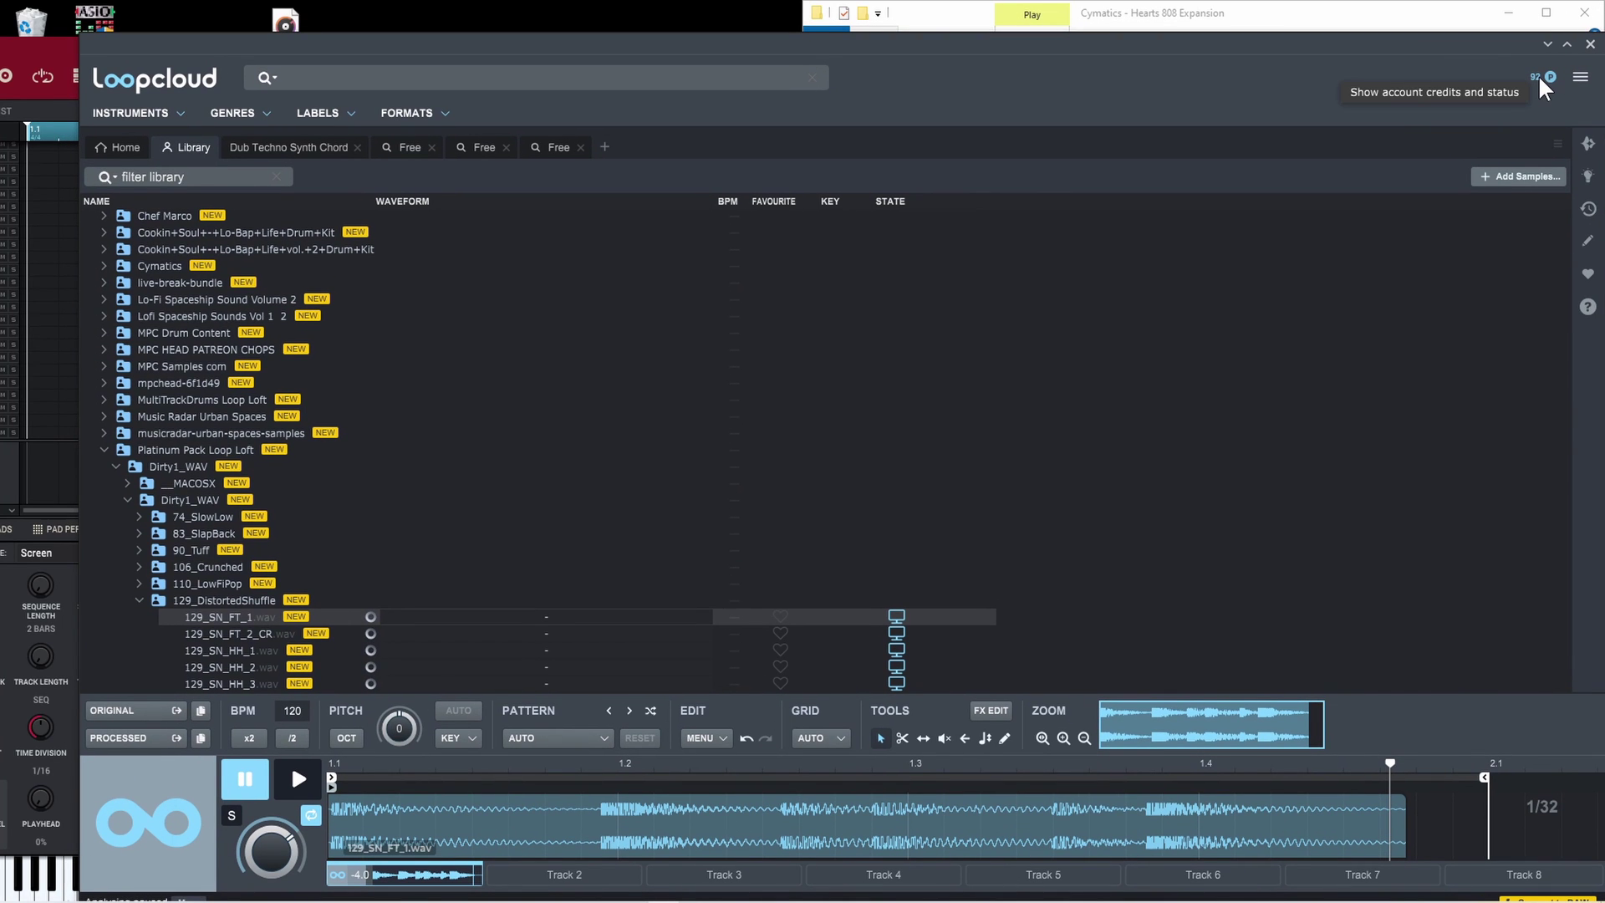
{"action": "left_click_drag", "start_coordinate": [306, 43], "coordinate": [519, 17]}
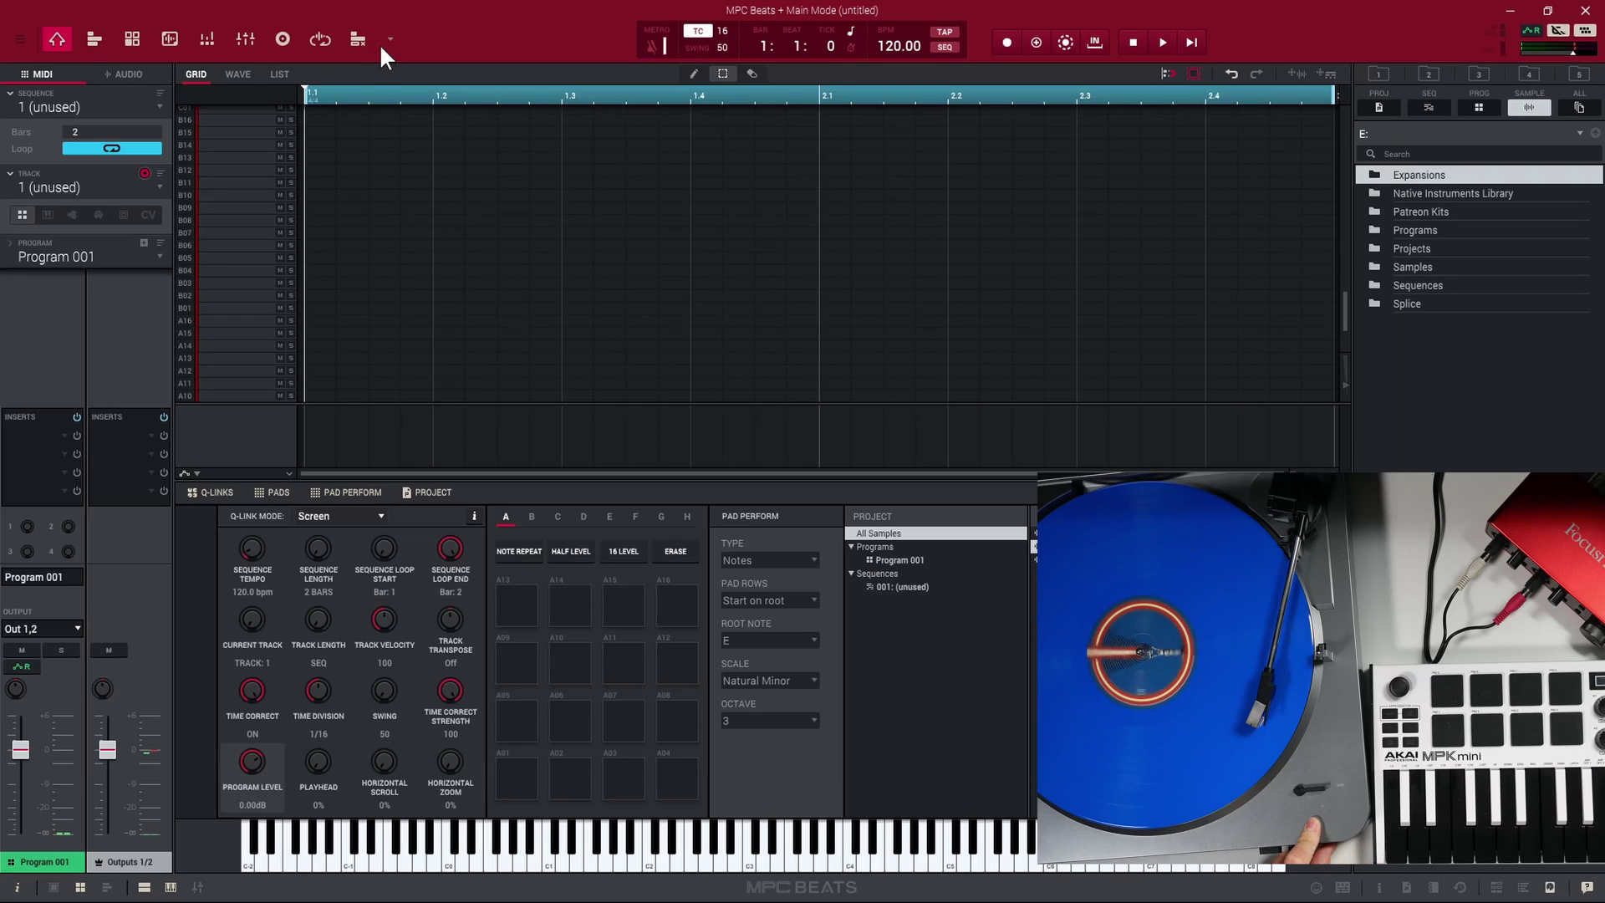
Switch to Sampler mode, record a take from the audio input with ARM, and keep it as Drums.
{"action": "left_click", "coordinate": [390, 38]}
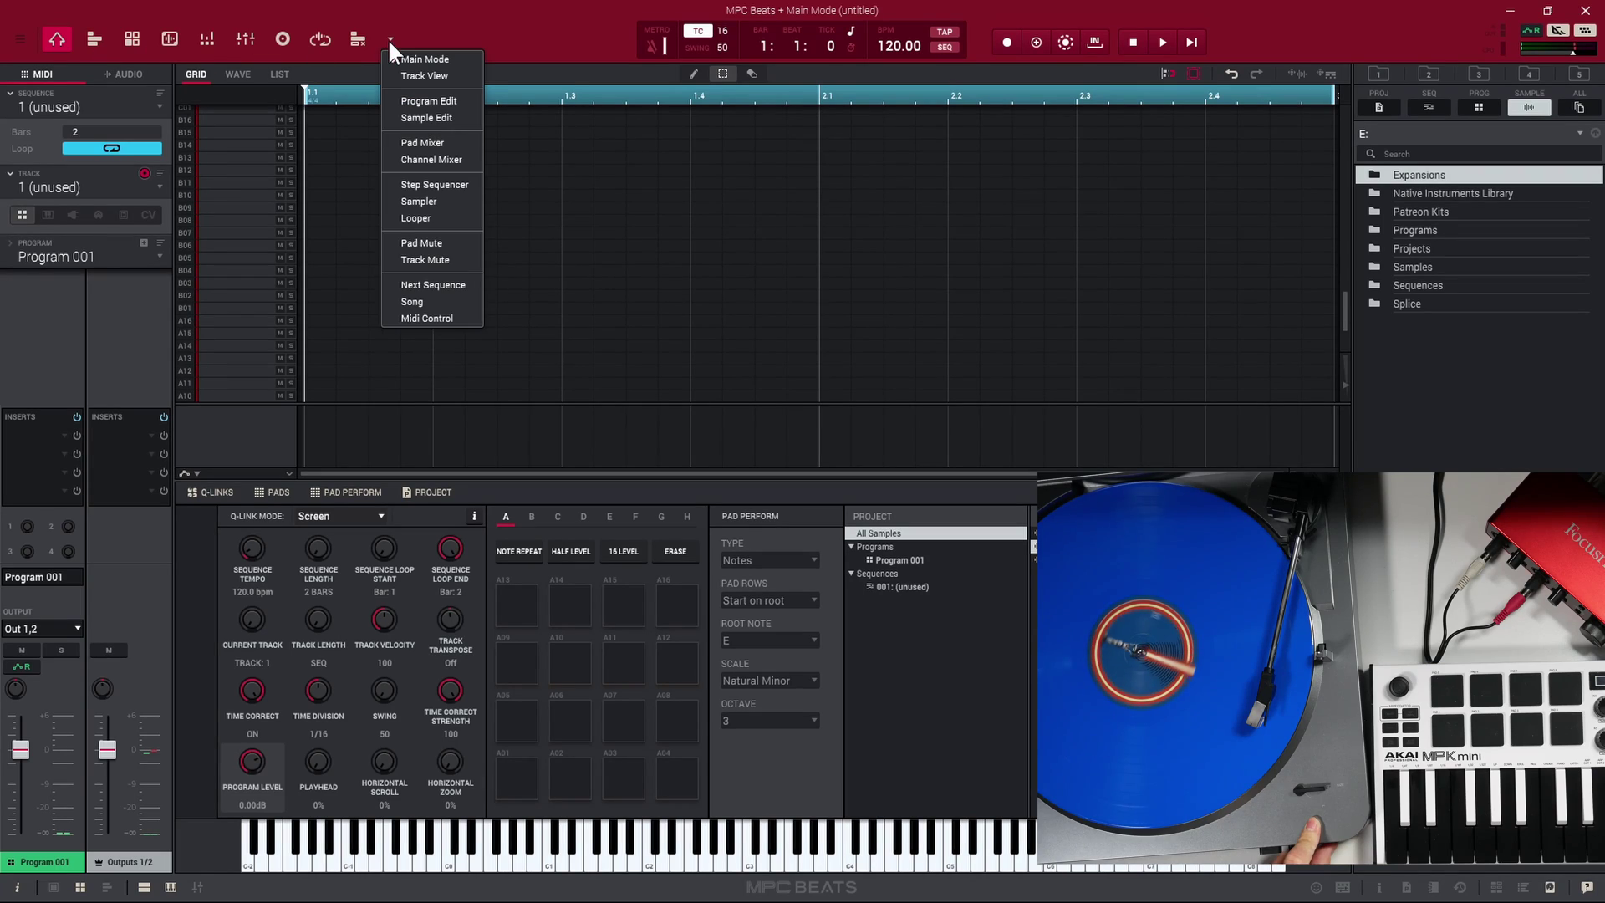
{"action": "left_click", "coordinate": [422, 204]}
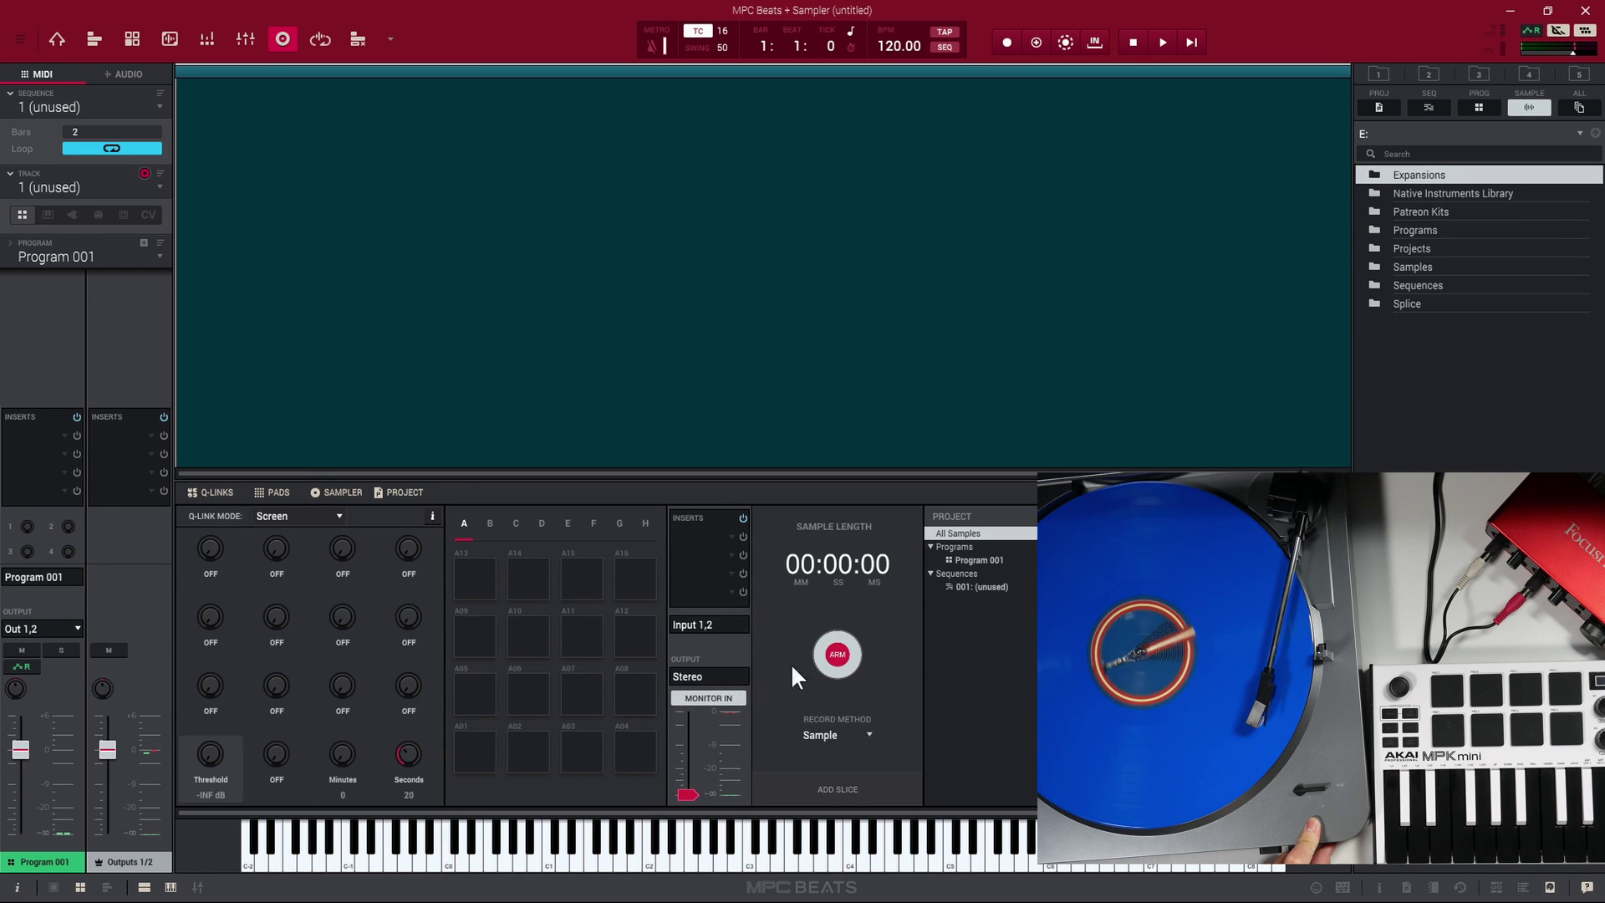
{"action": "left_click", "coordinate": [842, 657]}
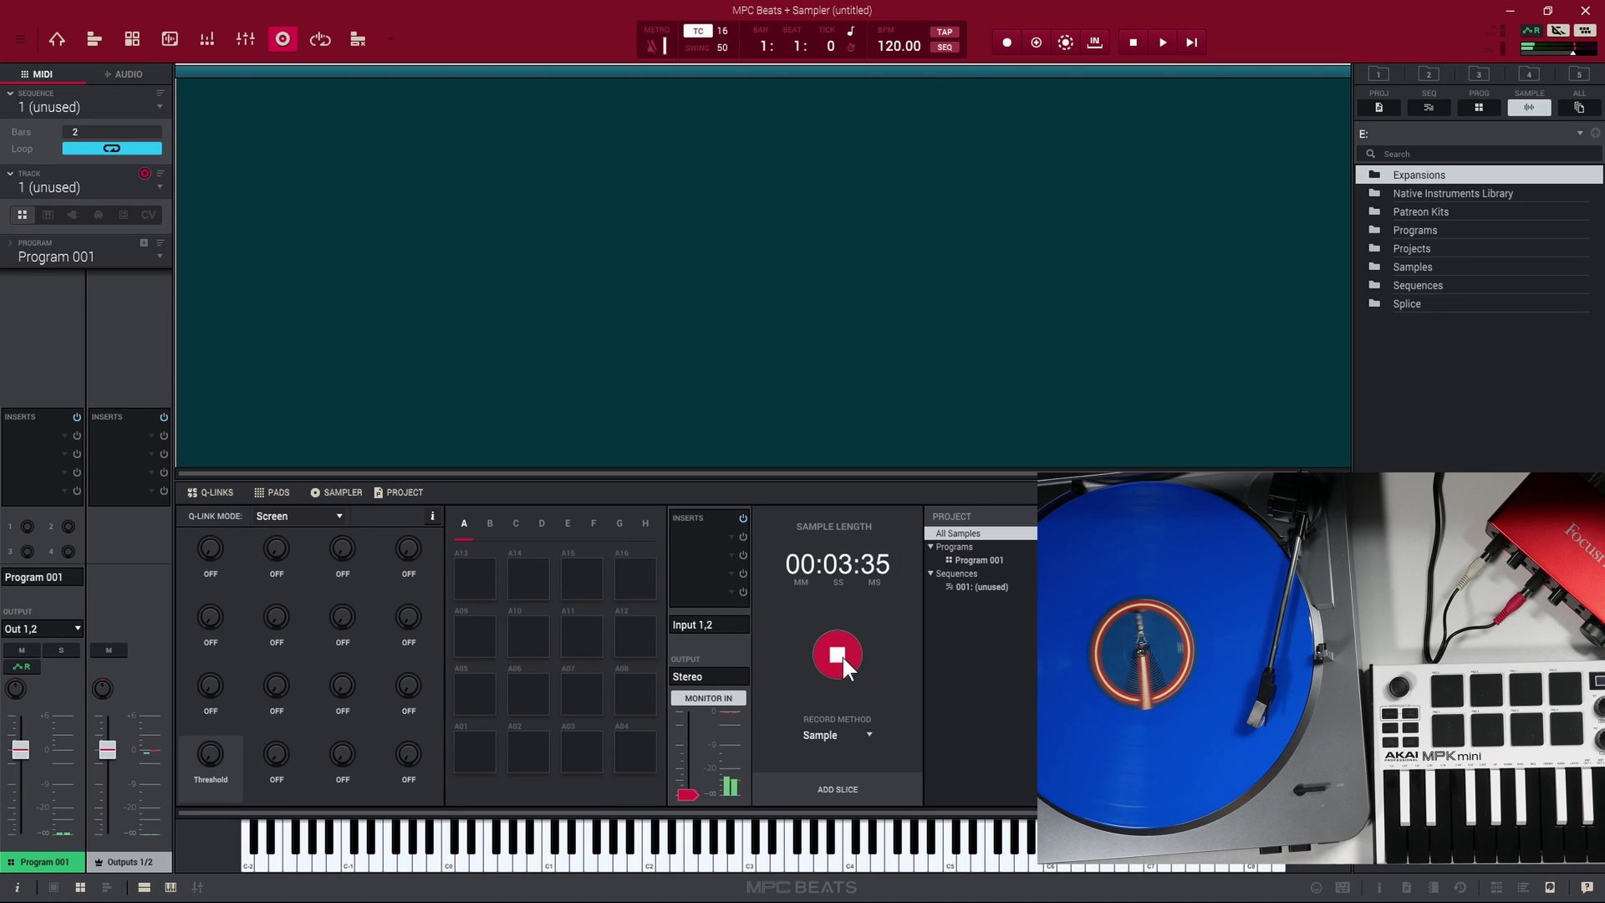
{"action": "left_click", "coordinate": [841, 655]}
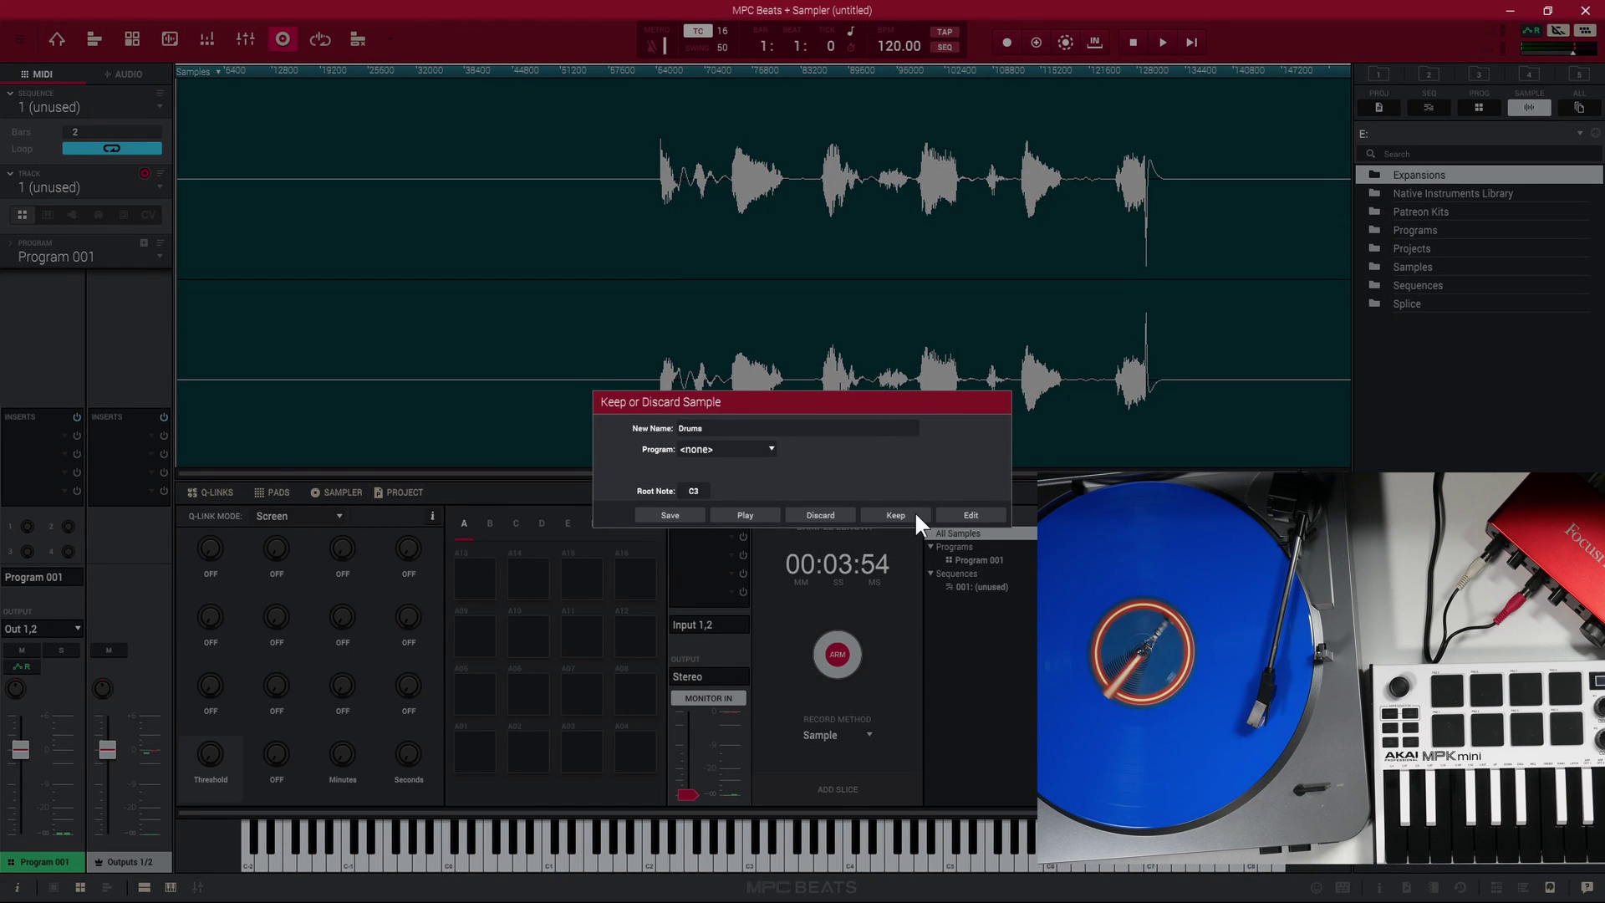
{"action": "left_click", "coordinate": [892, 515]}
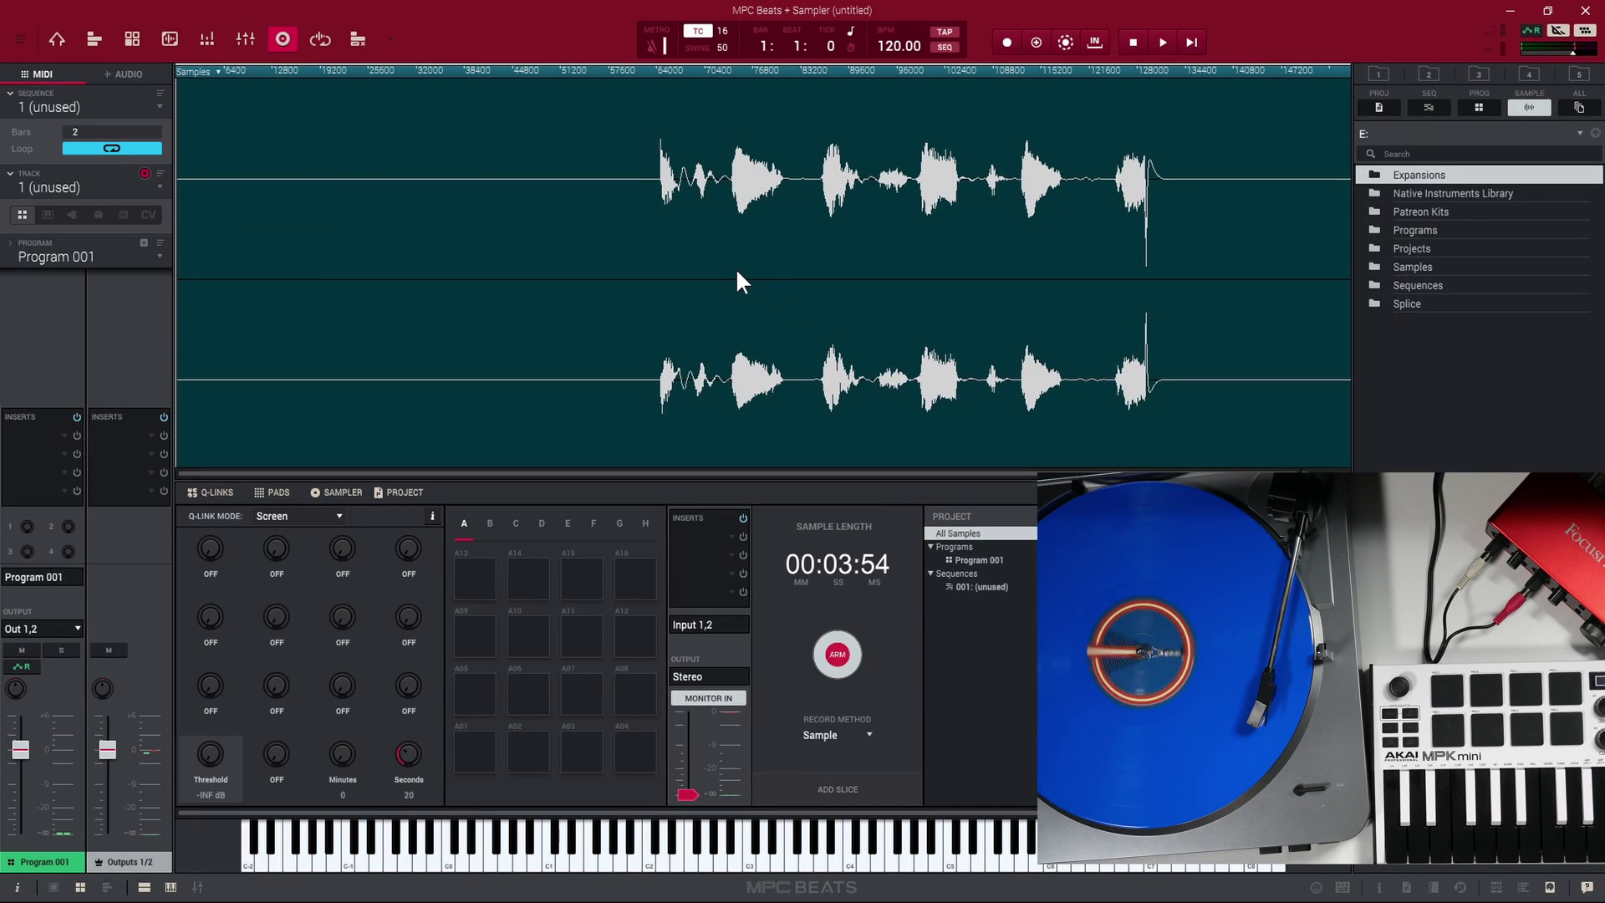